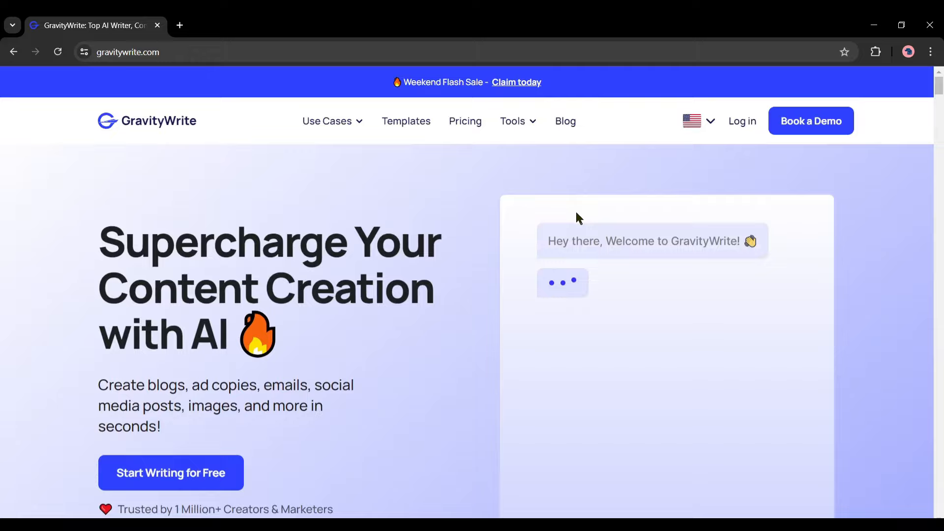
- Look through the GravityWrite home page and the tool catalogue with its categories
scroll(469, 241, down, 1)
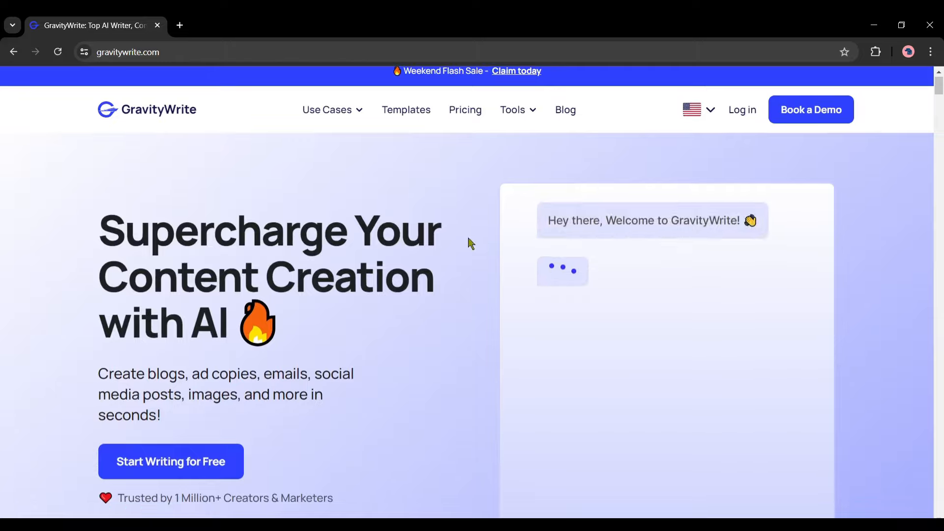
scroll(471, 242, down, 20)
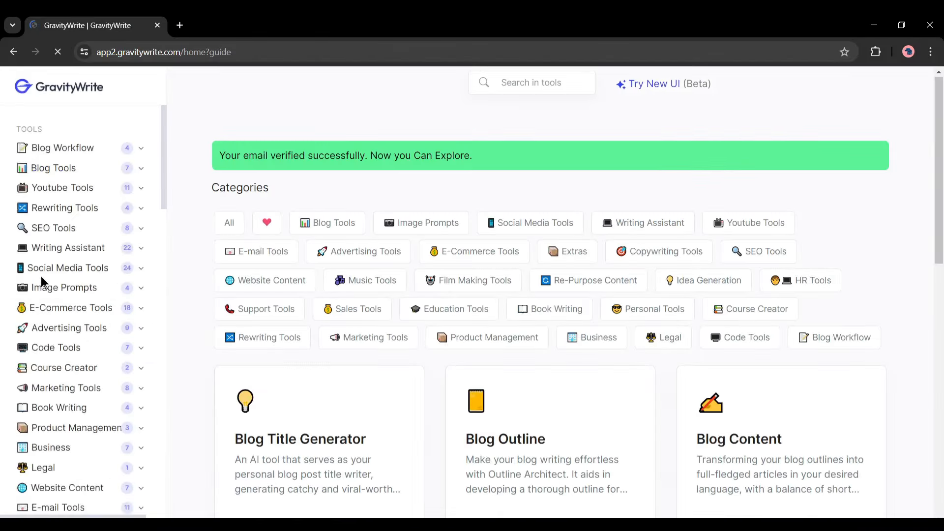
scroll(62, 300, down, 5)
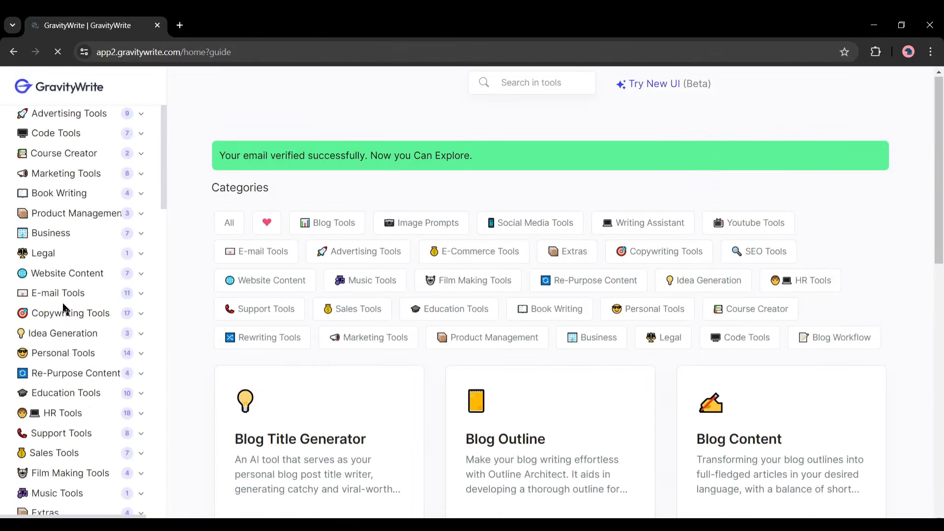
scroll(67, 311, down, 15)
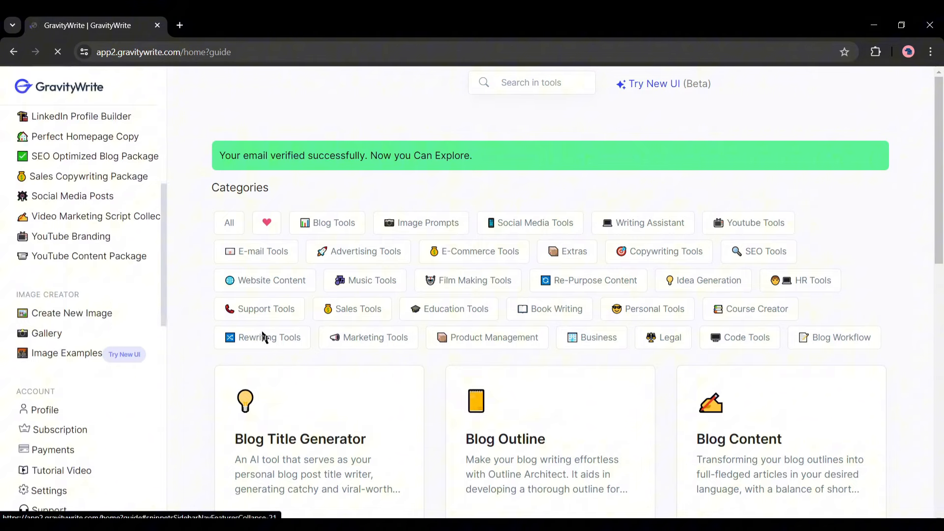
scroll(263, 338, down, 12)
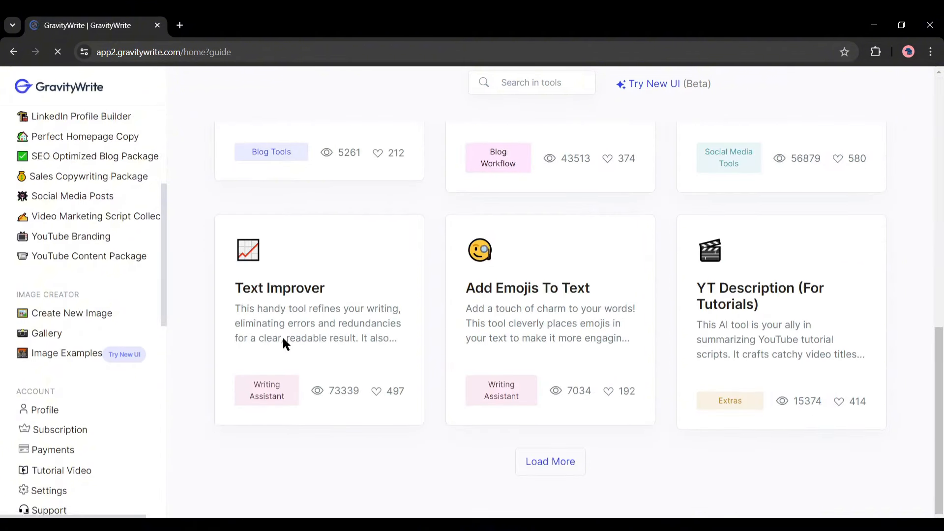
scroll(284, 340, up, 8)
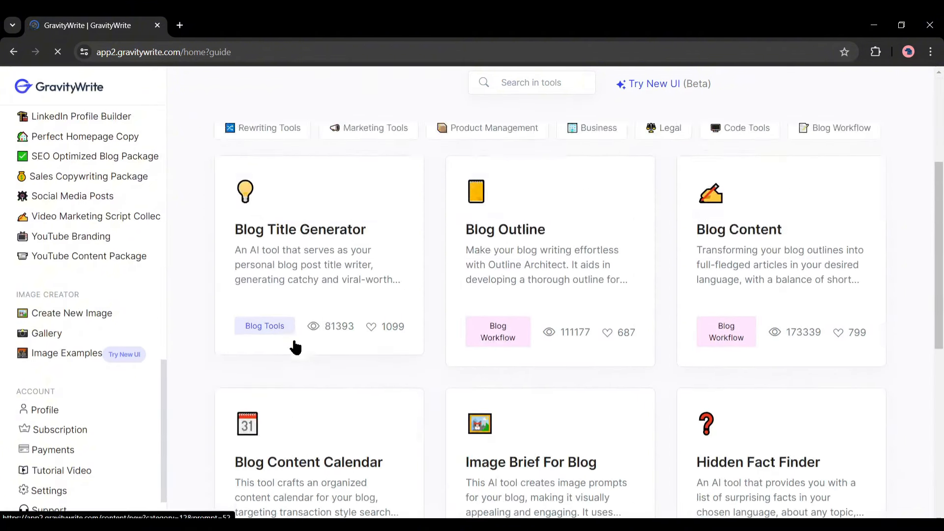
scroll(295, 347, up, 4)
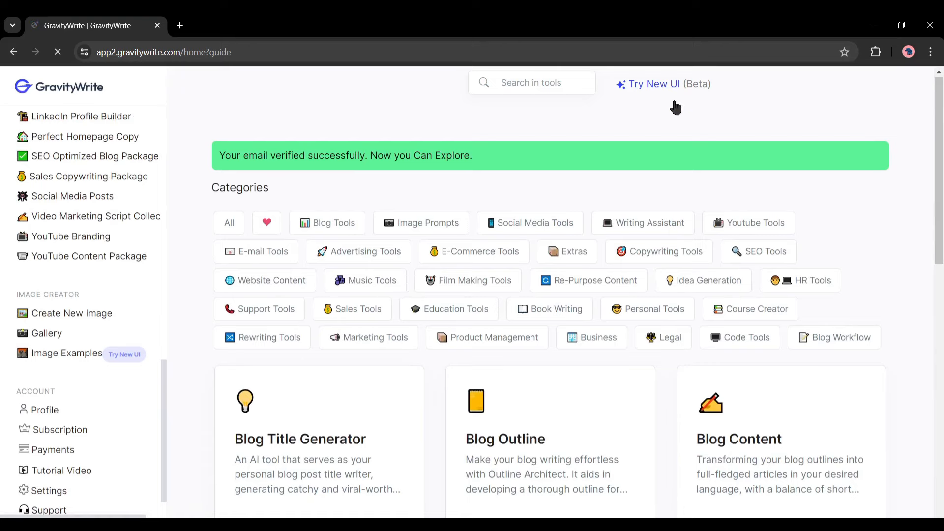
- Switch to the new UI and open the Kids Video Script Generator tool
click(658, 83)
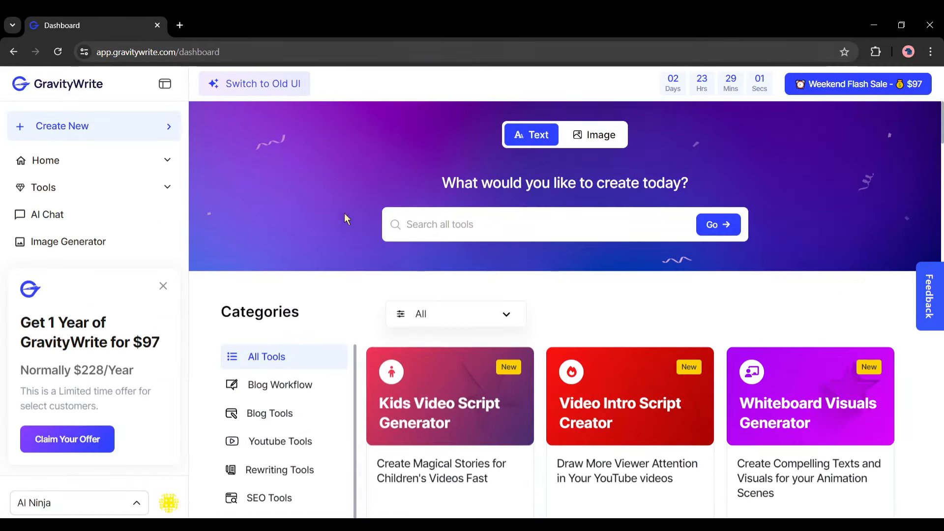
scroll(359, 337, down, 3)
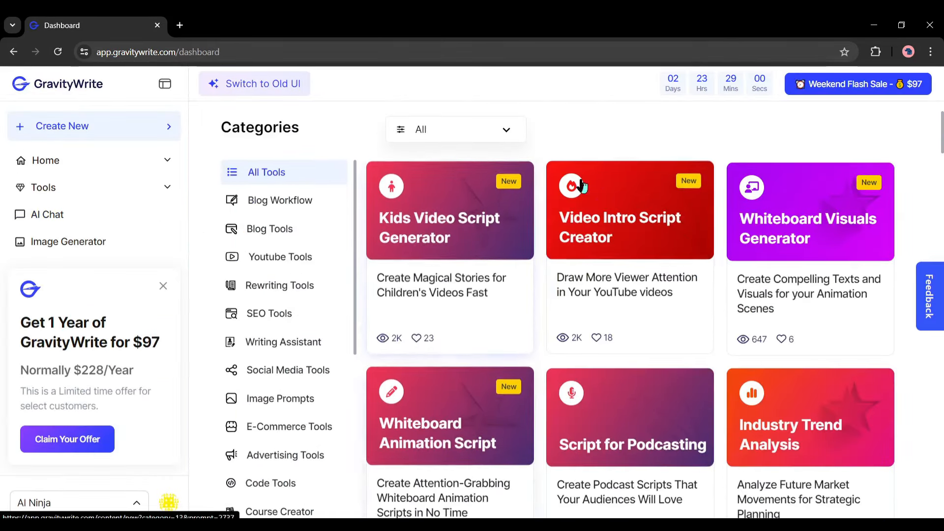
click(439, 219)
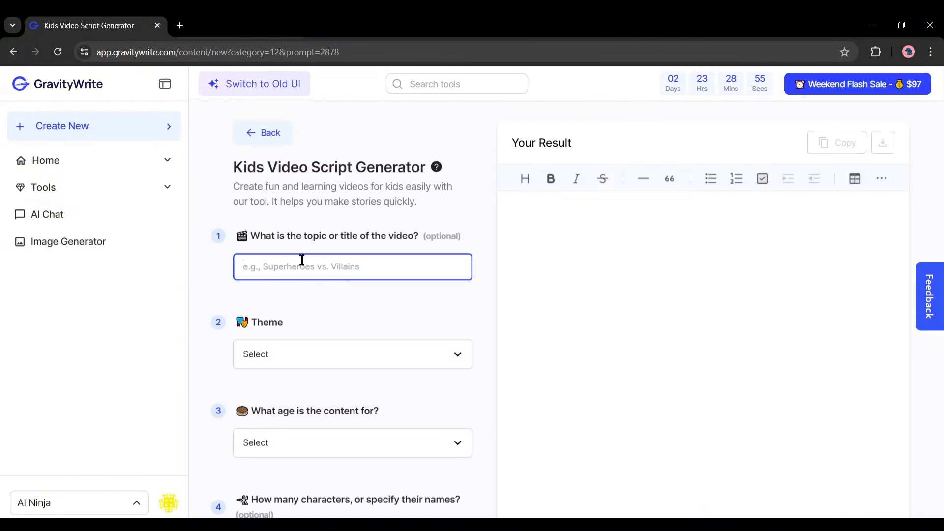
- Enter "friendship between a cat and a rabbit" as the topic of the video
click(289, 239)
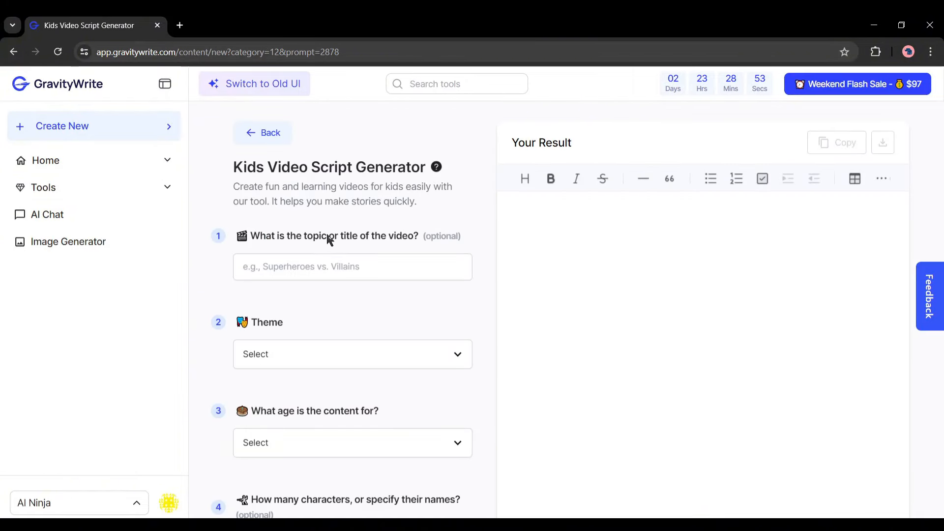
click(301, 270)
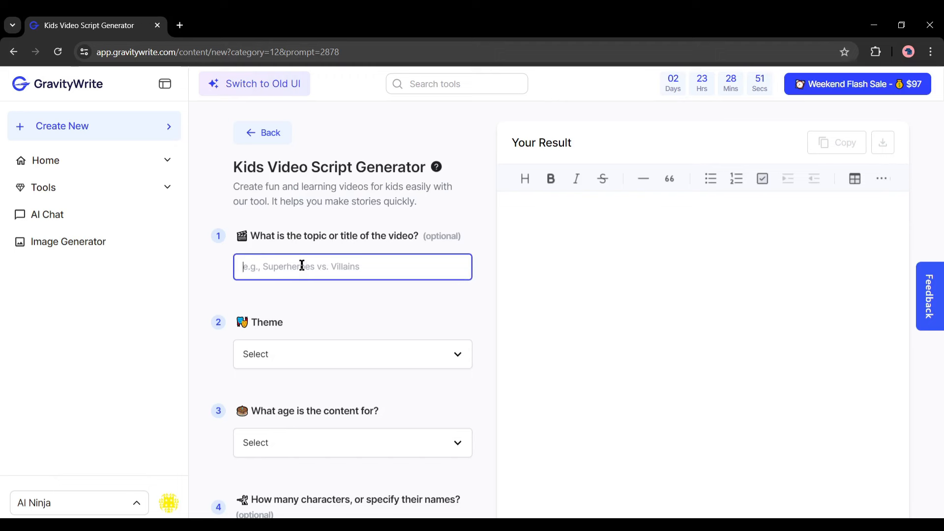
text(friendship between a cat a)
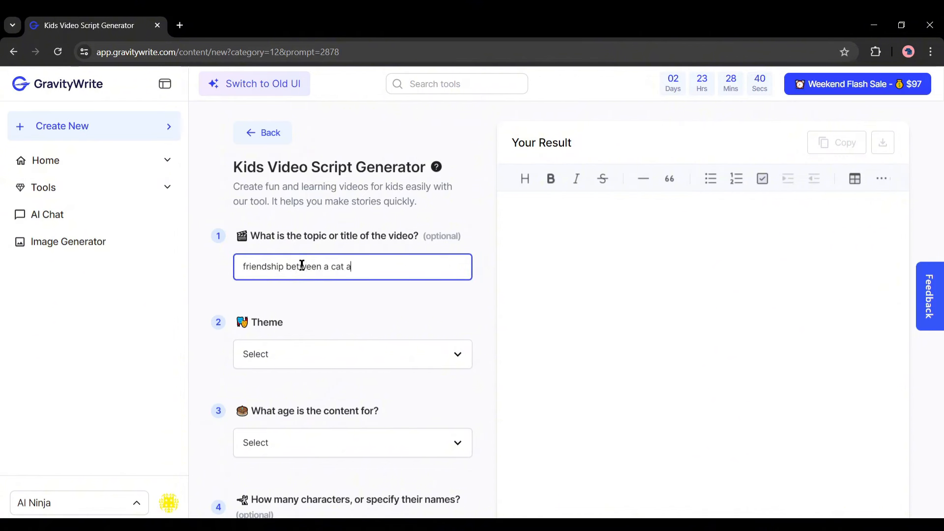
key(BackSpace)
click(611, 292)
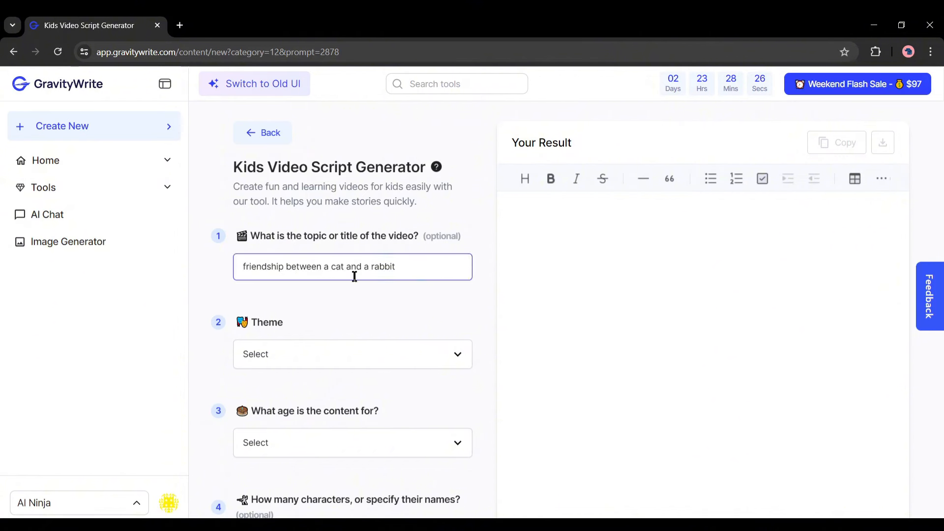
- Set the theme to Friendship and the target age to Early Elementary (5-7 years)
scroll(350, 278, down, 3)
click(373, 231)
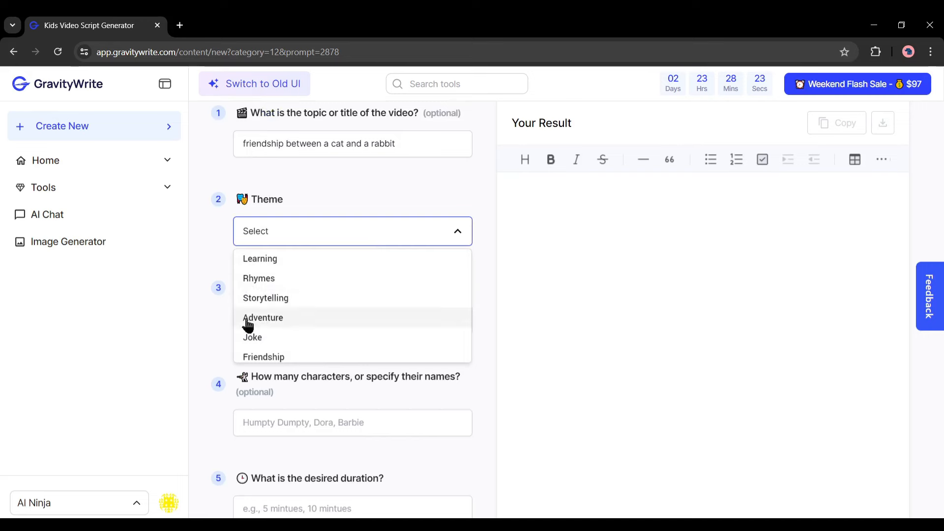
scroll(284, 360, down, 1)
click(295, 340)
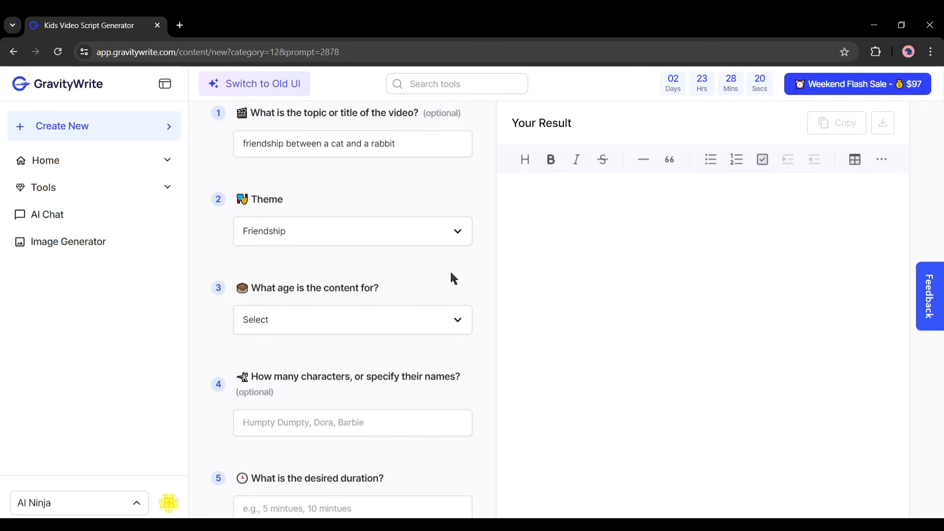
click(364, 323)
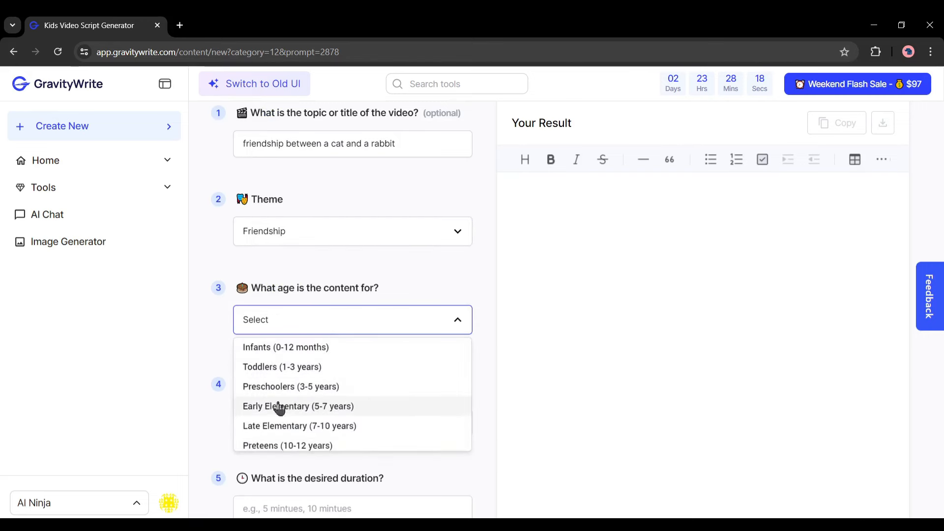
click(363, 413)
- Set the number of characters to 2 and the desired duration to 2 minutes
scroll(386, 344, down, 2)
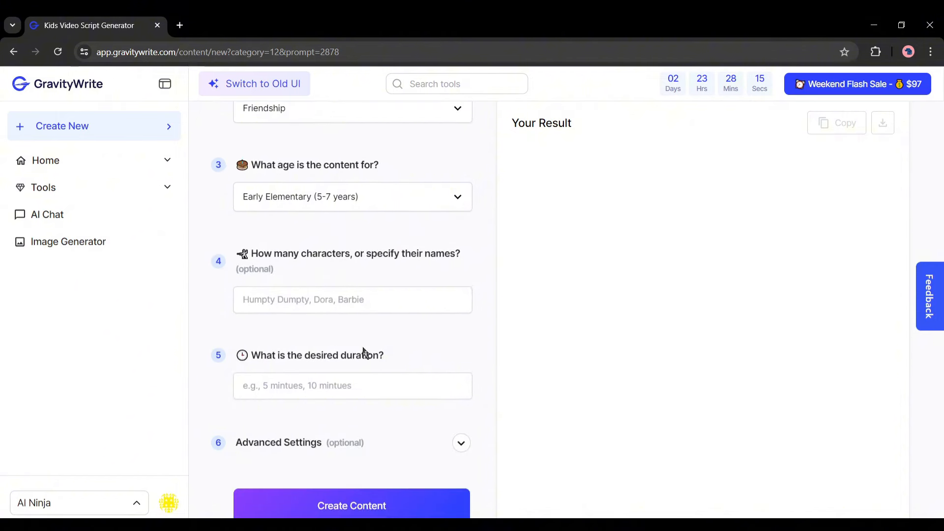
click(300, 305)
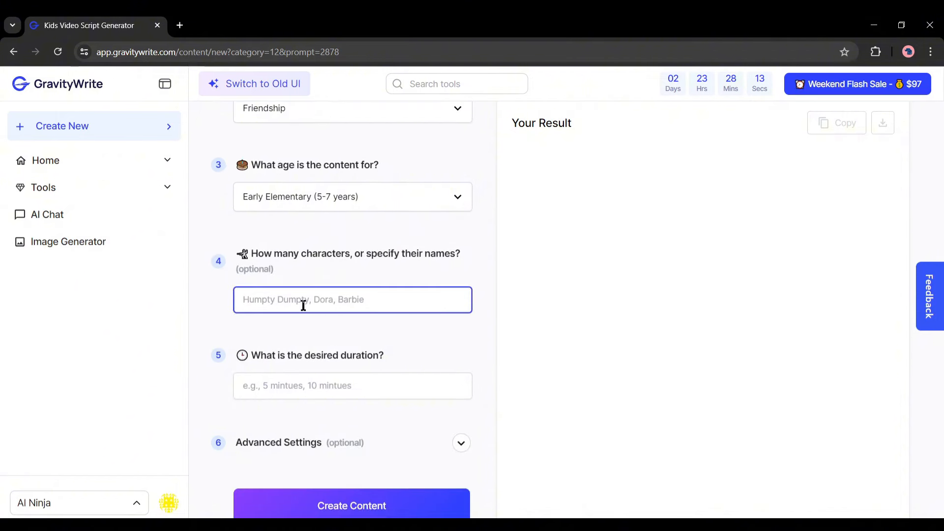
text(2)
click(346, 328)
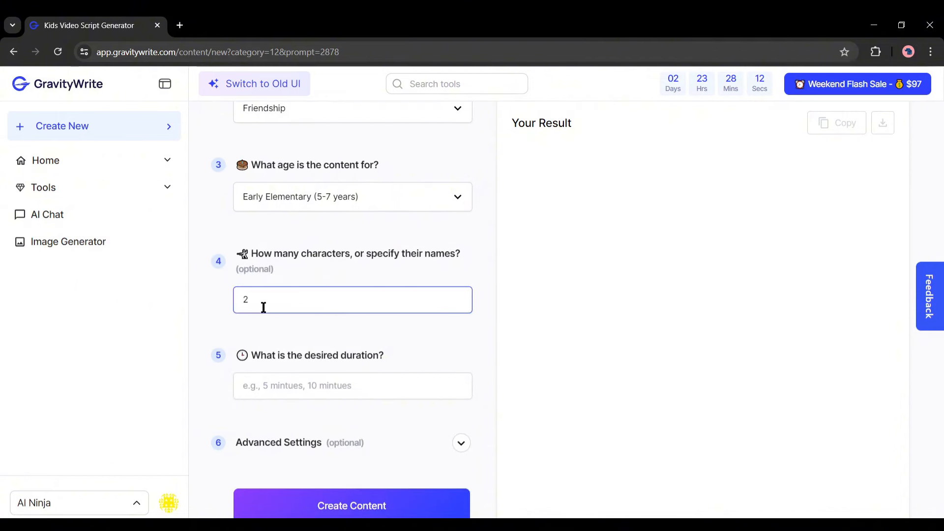
scroll(388, 349, down, 1)
click(290, 364)
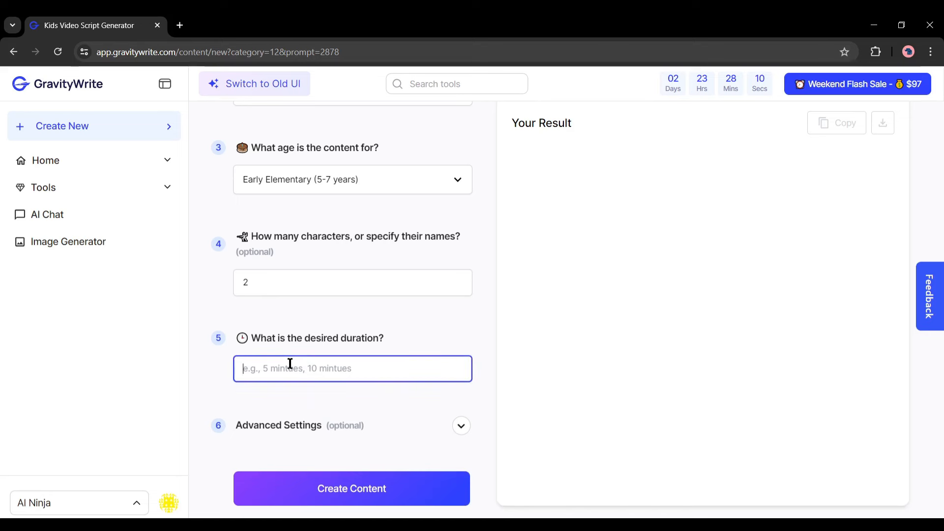
text(2 minutes)
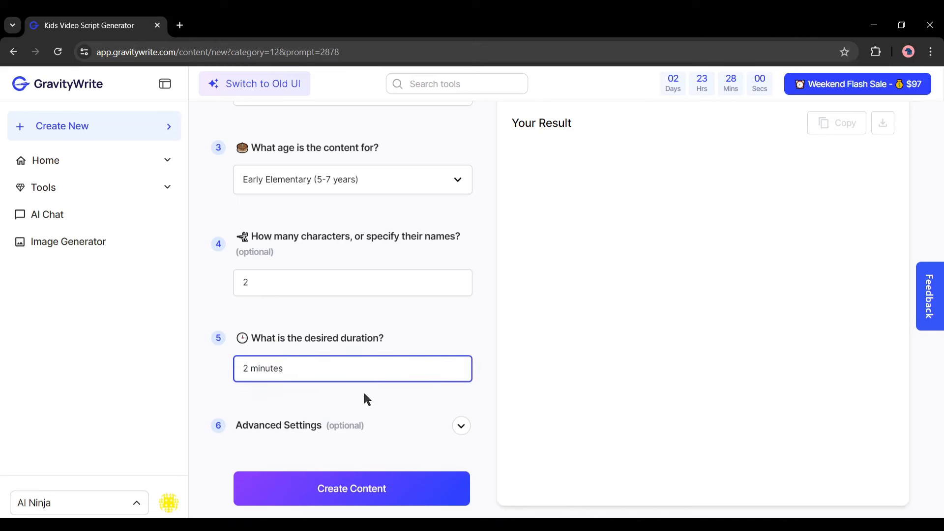
- Check the language choices in the advanced settings, keep English, and generate the script
click(461, 426)
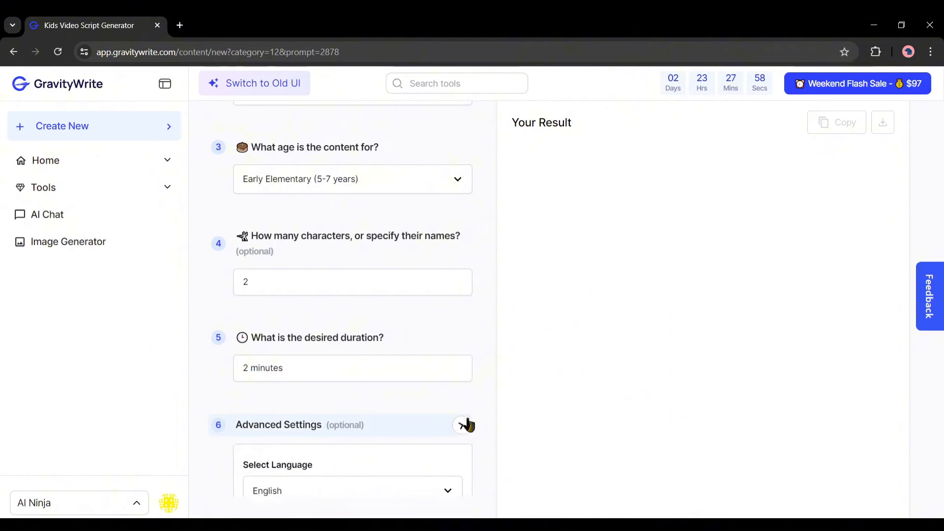
scroll(465, 314, down, 2)
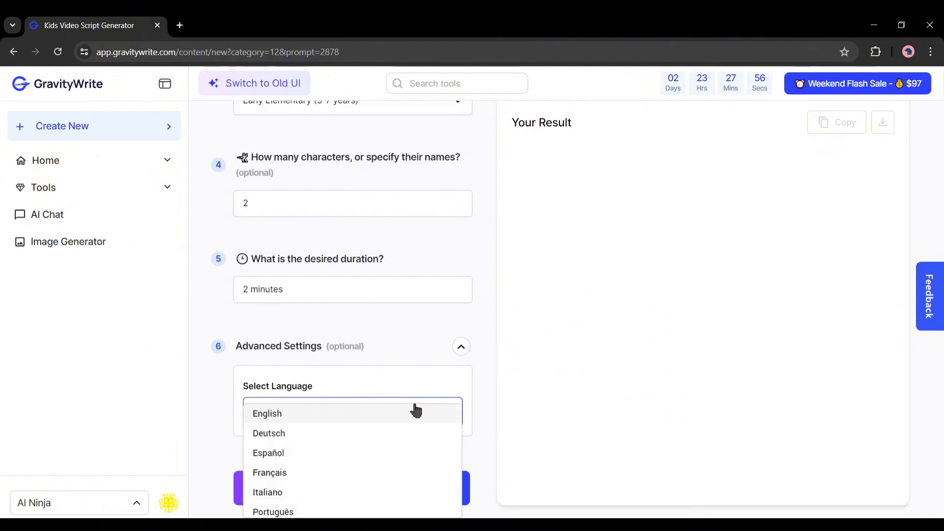
scroll(414, 410, down, 6)
scroll(413, 423, down, 20)
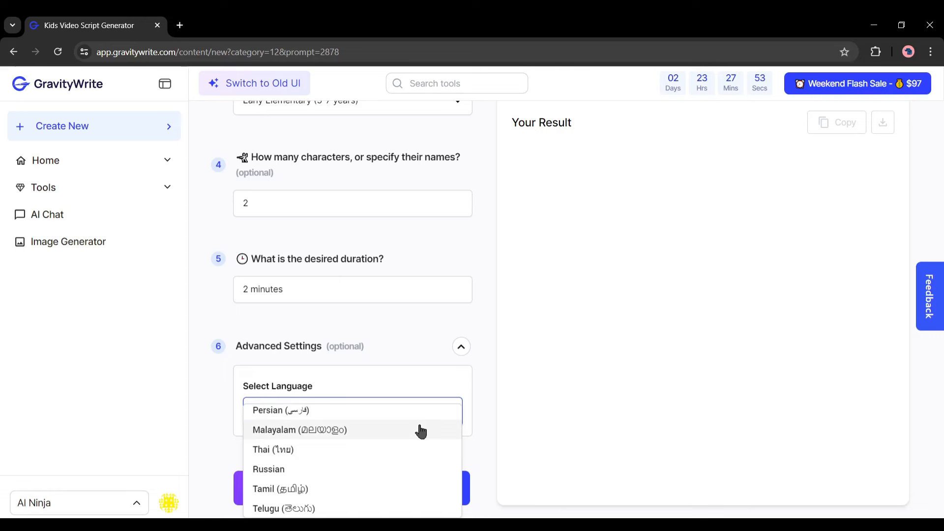
click(467, 325)
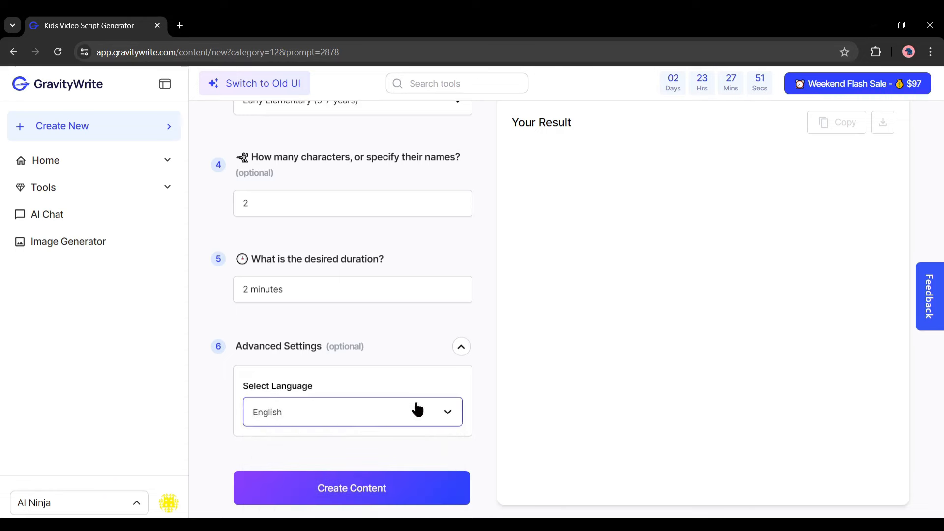
click(361, 489)
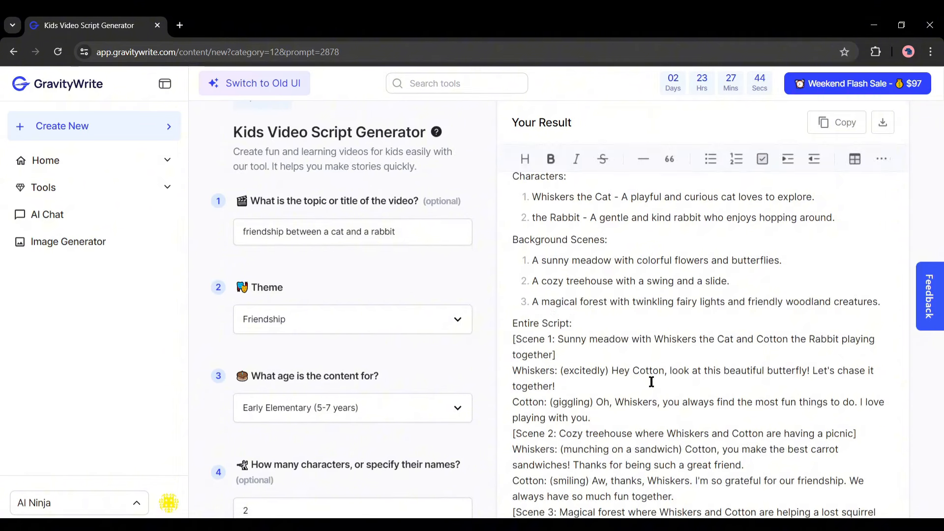
- Review the generated script, copy it into a blank Google Docs document, and close the script generator page
scroll(617, 340, up, 1)
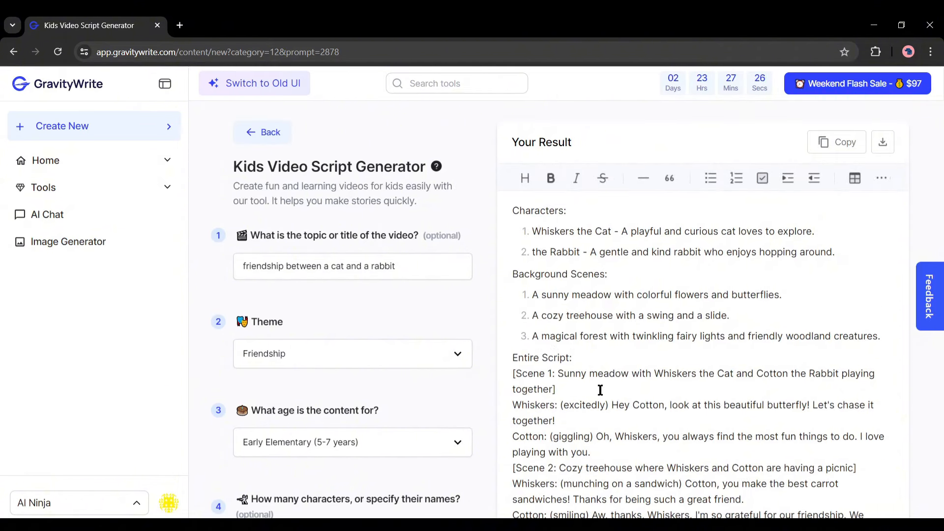
drag(561, 376, 802, 377)
click(702, 375)
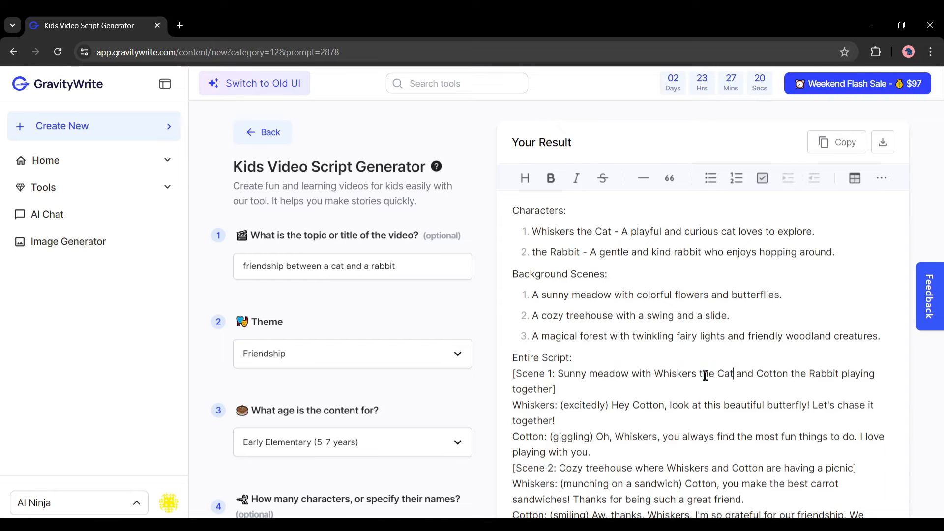
scroll(613, 409, down, 3)
scroll(613, 409, down, 3)
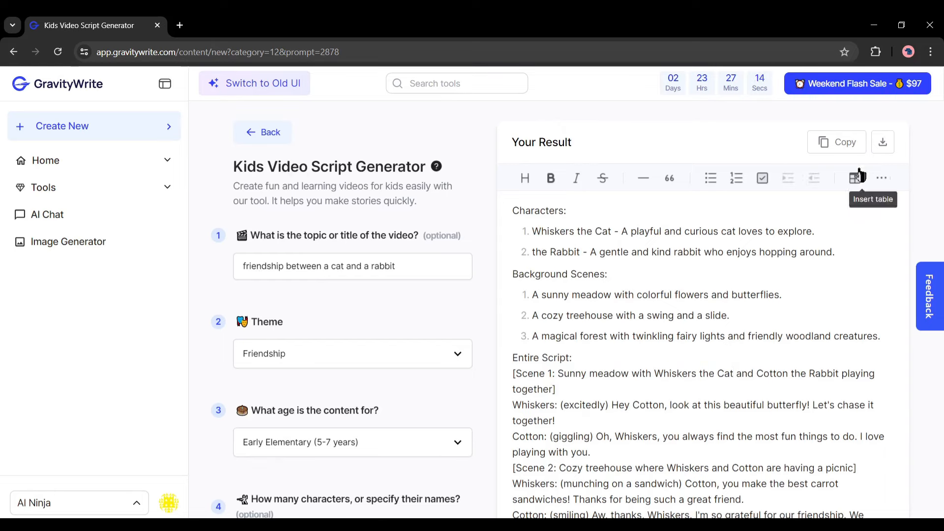
click(836, 142)
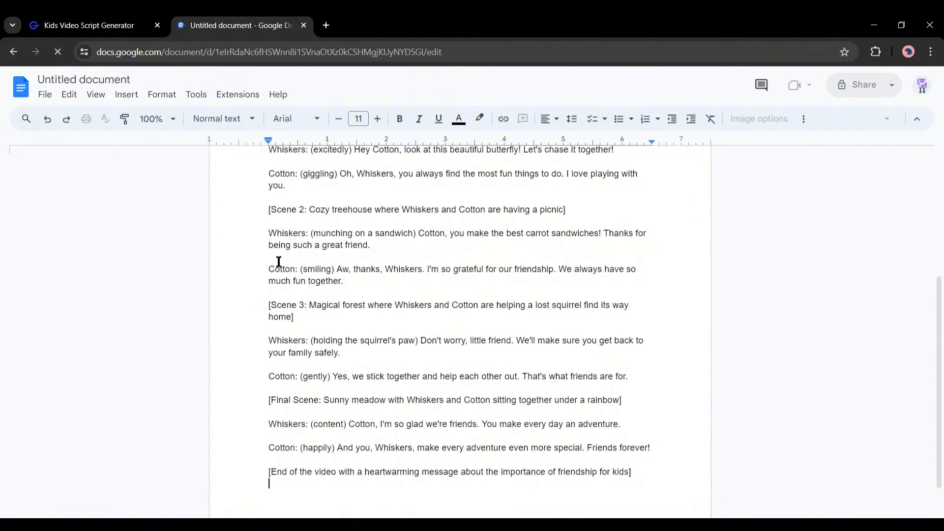
scroll(309, 349, up, 5)
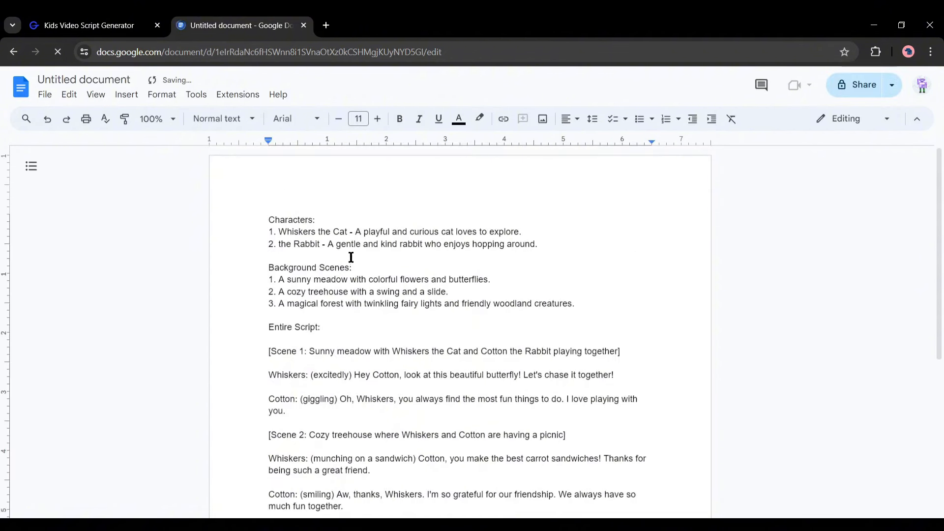
click(89, 25)
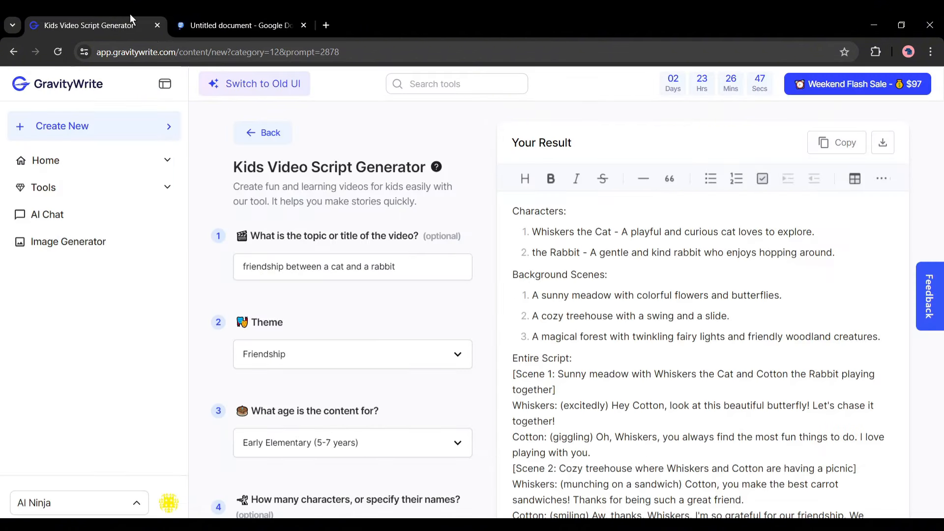
click(158, 25)
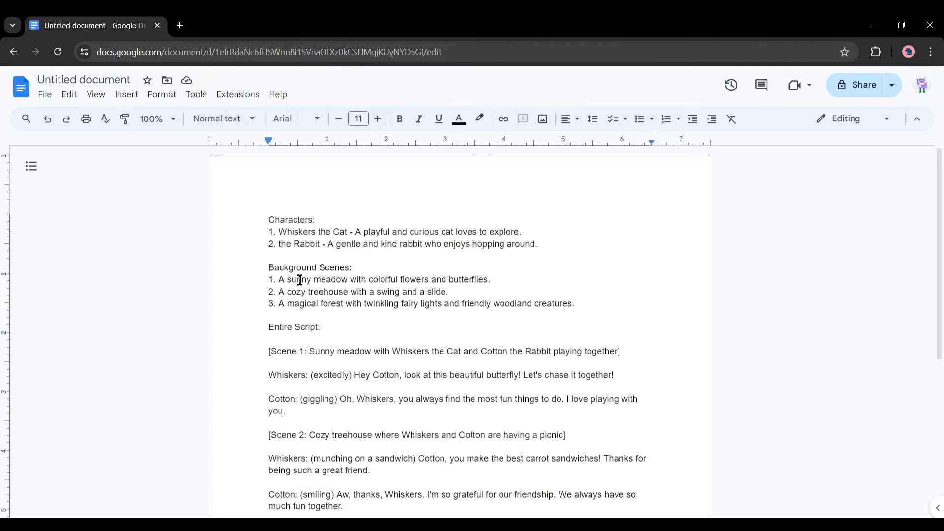
scroll(437, 279, down, 6)
scroll(393, 322, up, 6)
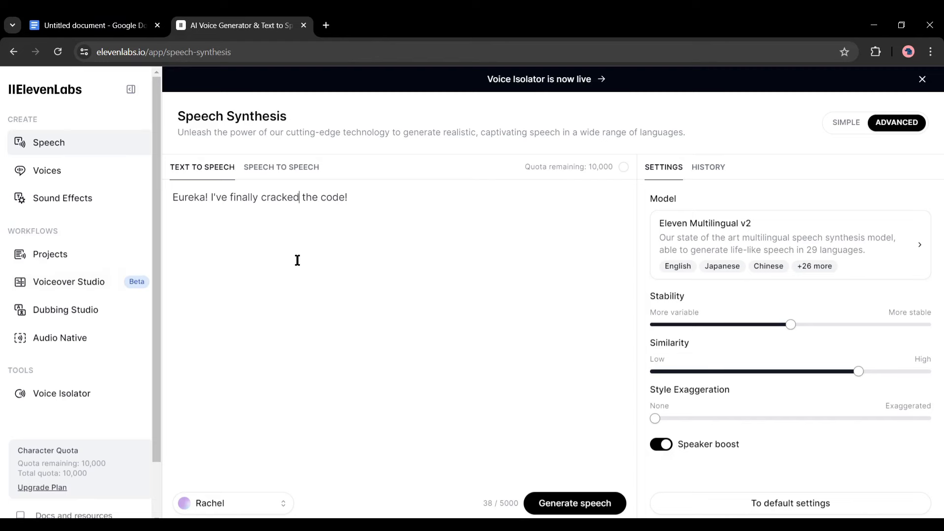
- Copy Whiskers' Scene 1 line from the Google Docs script and replace the sample text in ElevenLabs text to speech with it
click(93, 25)
scroll(331, 278, down, 3)
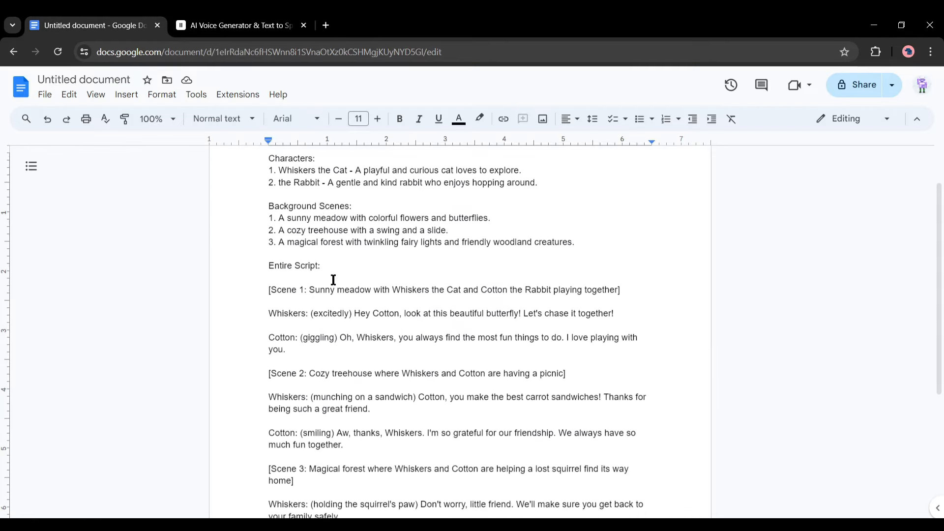
drag(354, 252, 611, 253)
click(238, 22)
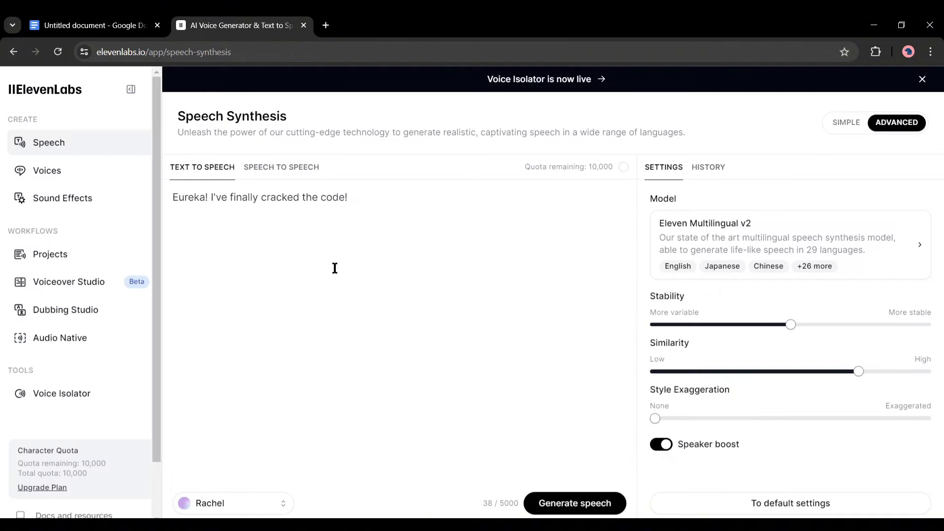
key(ctrl+a)
key(ctrl+v)
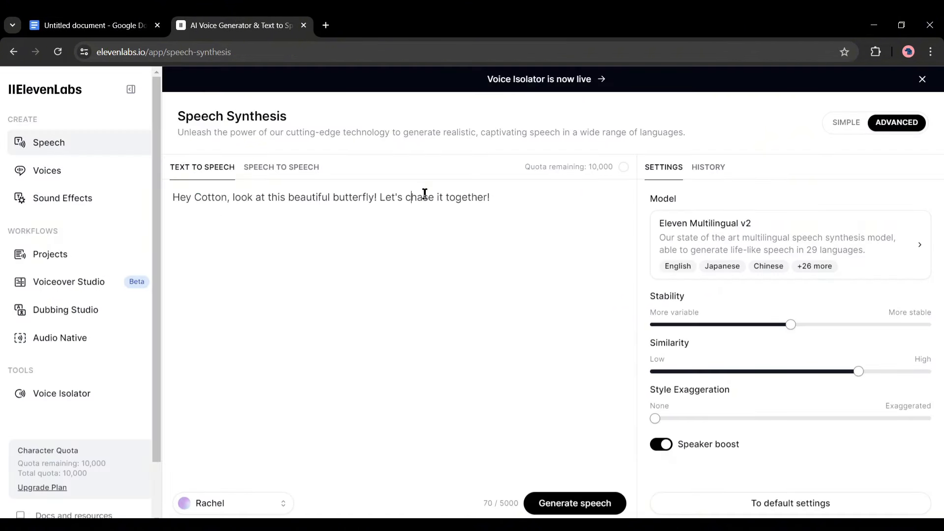
- Find a childlike voice in the voice library, filtered to Female and English, and add Chase - Animated Childlike Characters to the Voice Lab
click(233, 504)
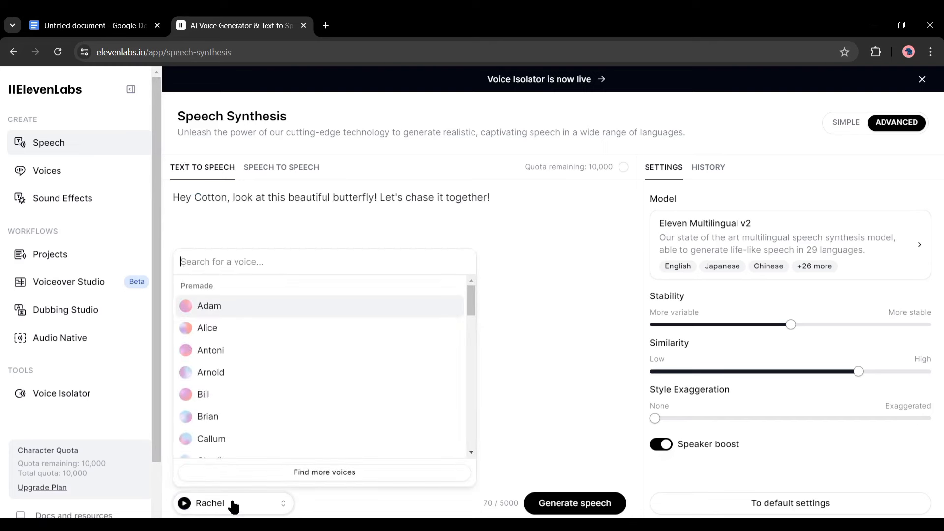
scroll(271, 308, down, 7)
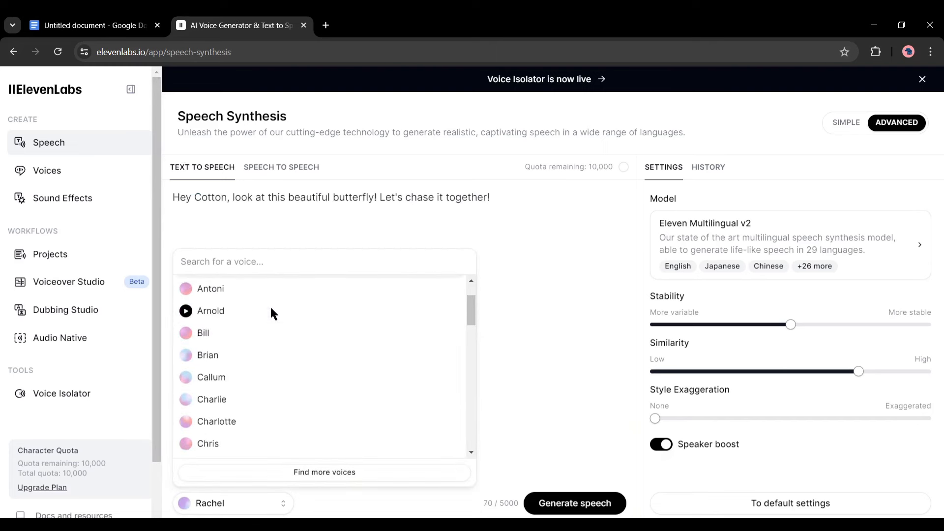
scroll(271, 308, down, 10)
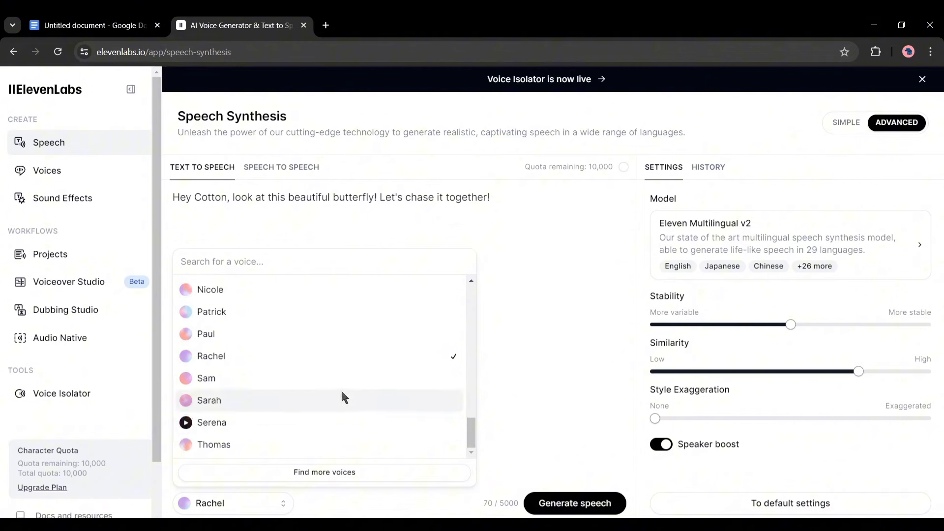
click(310, 475)
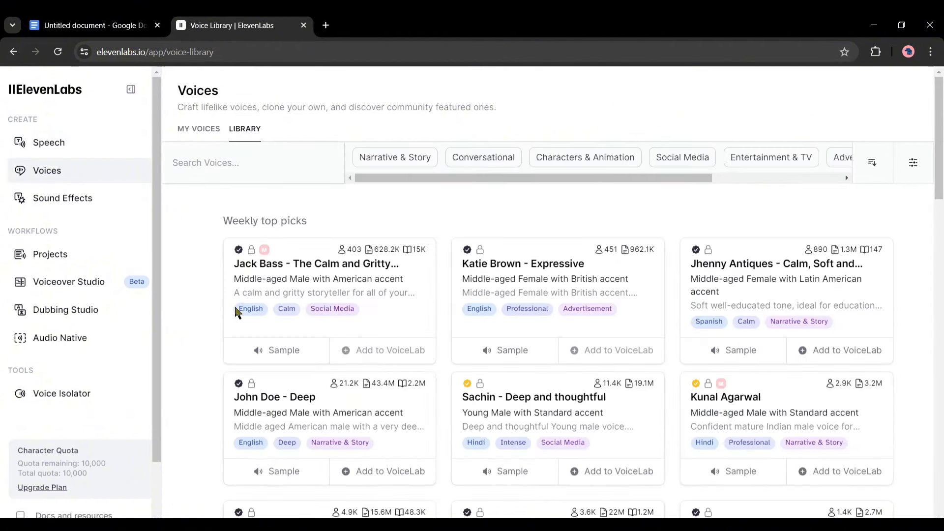
scroll(385, 295, down, 10)
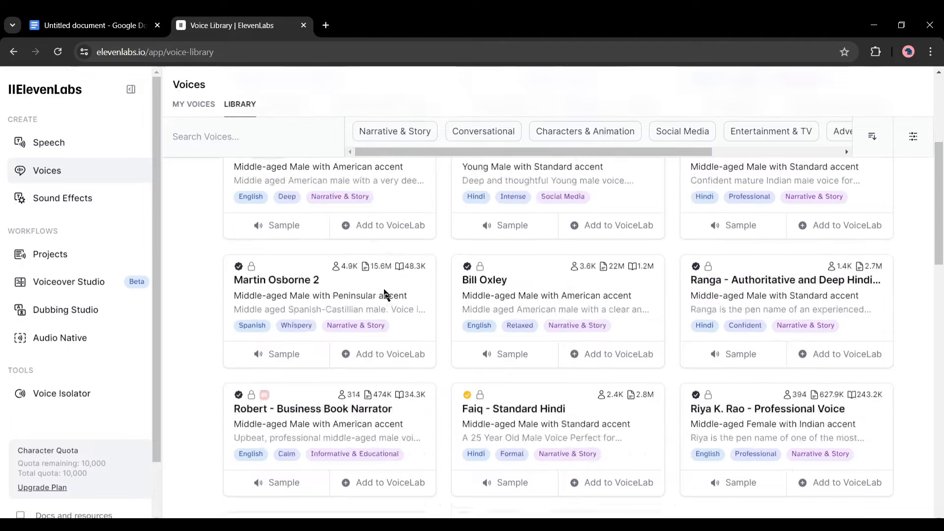
scroll(412, 319, down, 4)
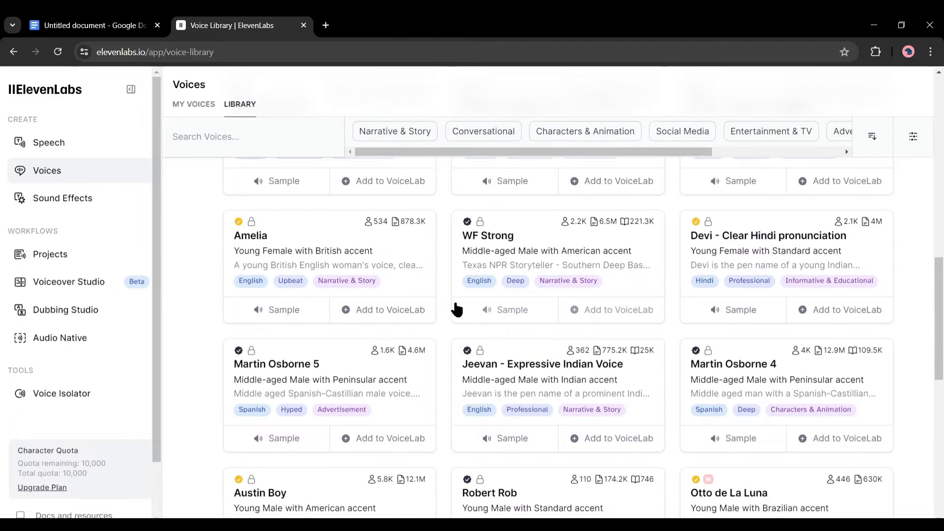
scroll(561, 221, up, 14)
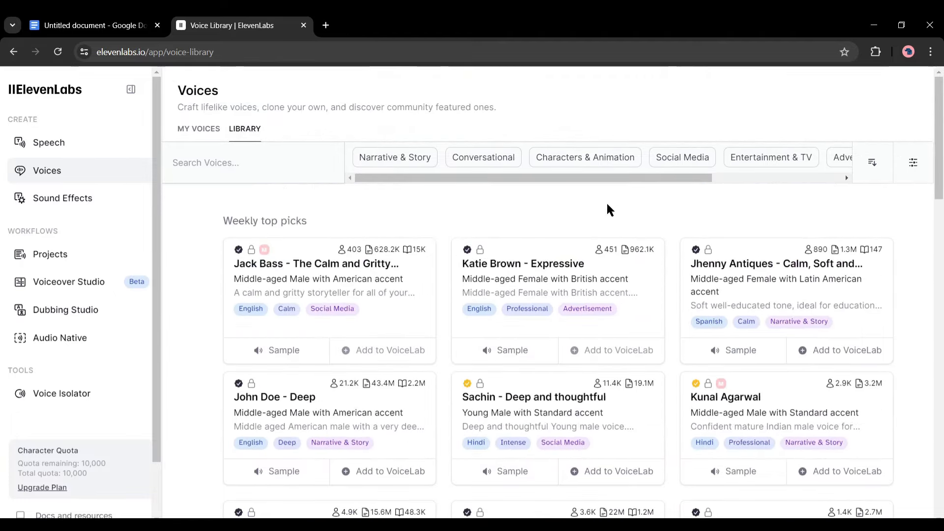
scroll(609, 209, down, 10)
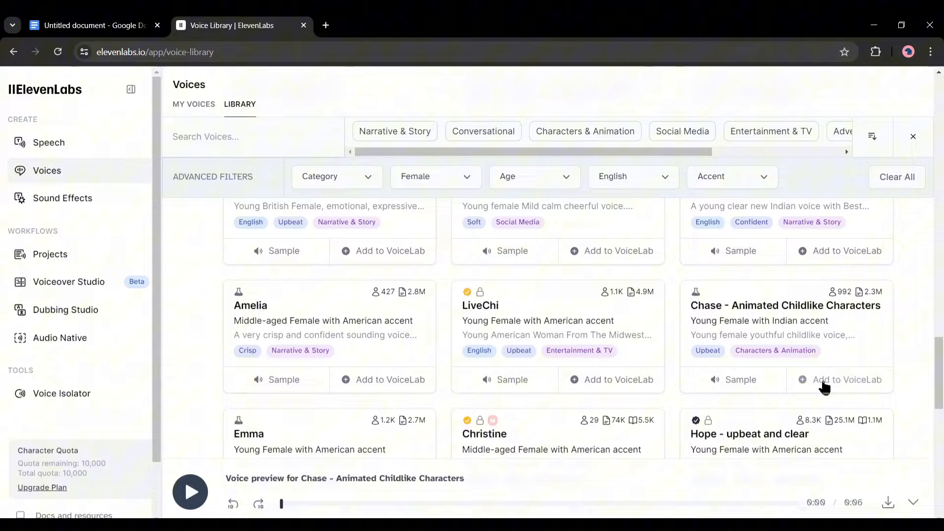
click(821, 385)
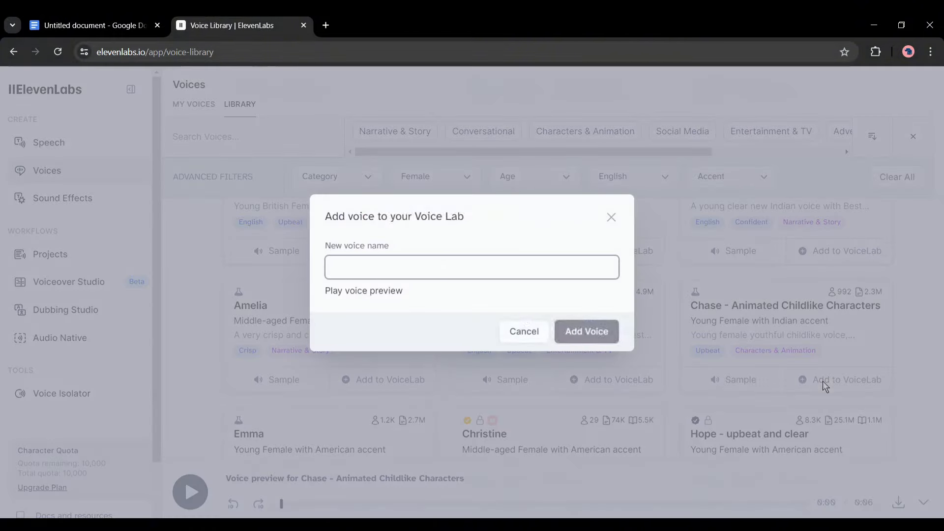
click(582, 331)
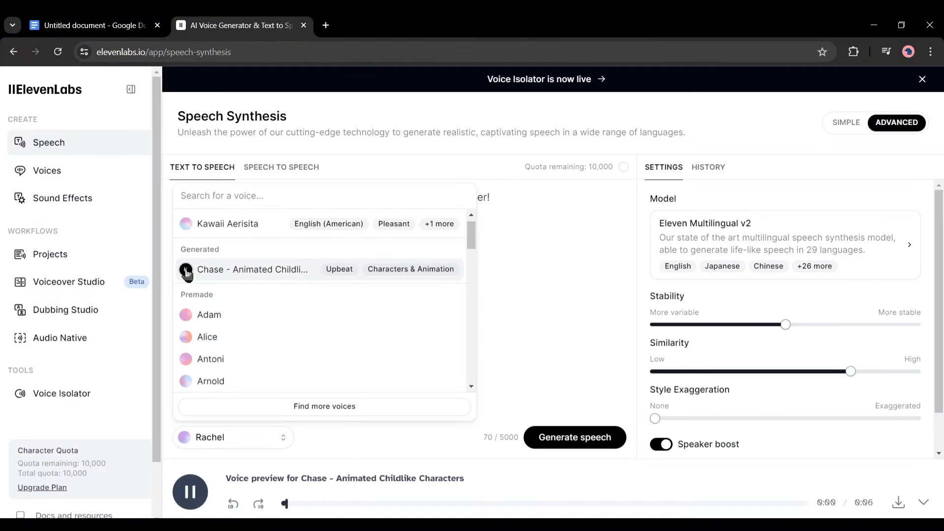
- Generate Whiskers' first line with the Chase - Animated Childlike Characters voice and download the audio
click(274, 272)
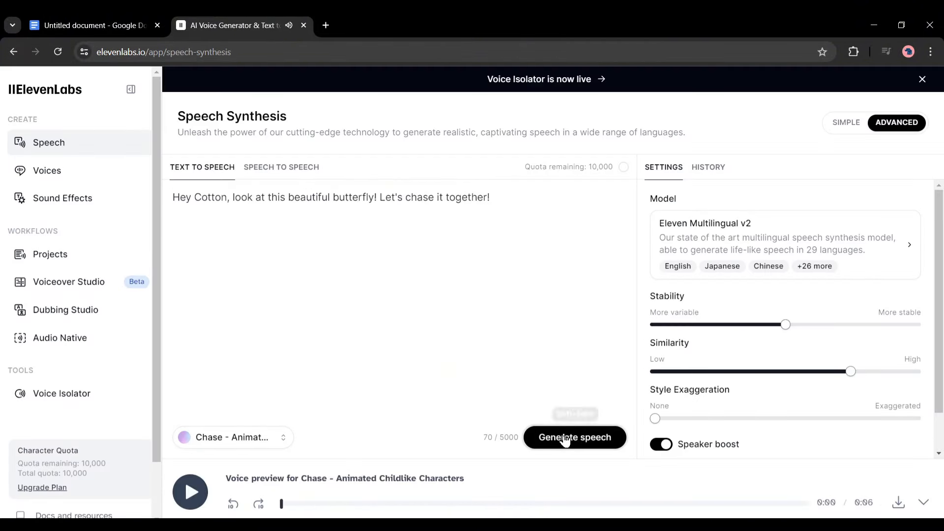
click(569, 435)
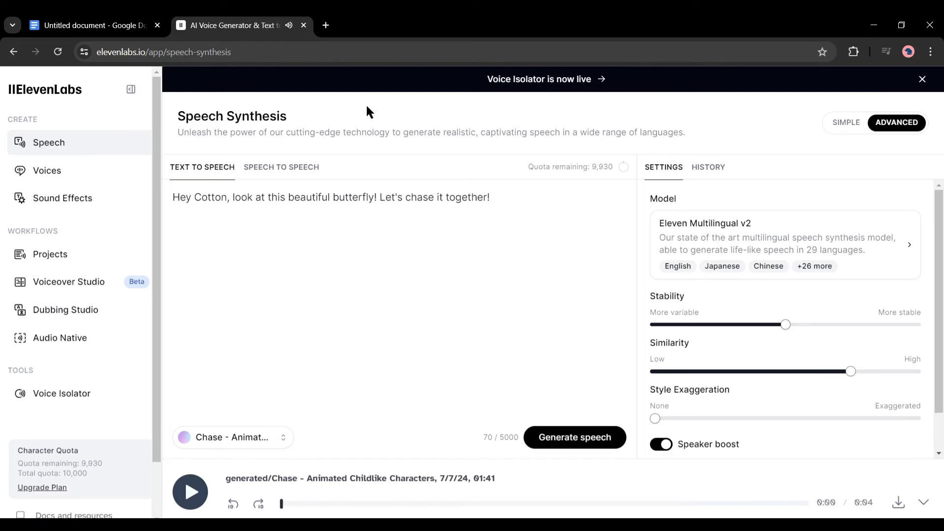
click(898, 502)
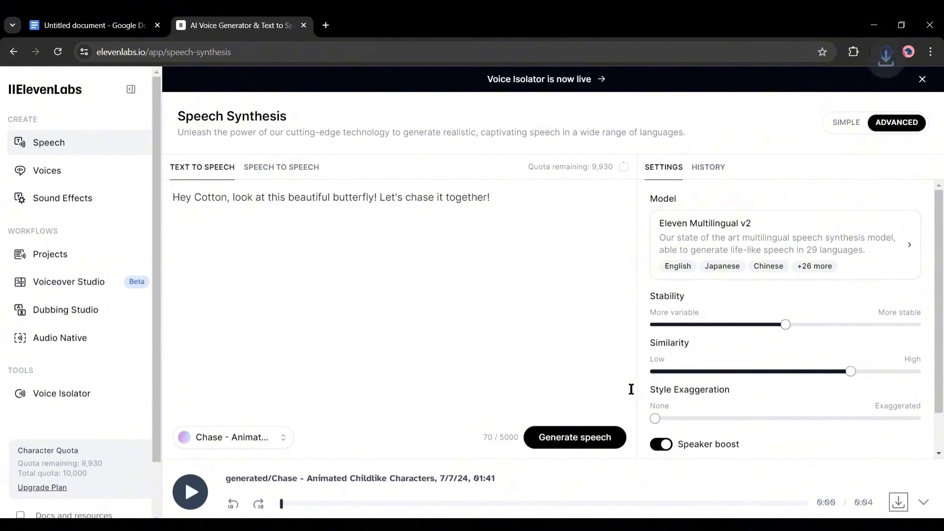
- Copy Cotton's Scene 1 line from the Google Docs script and replace the text in ElevenLabs with it
click(93, 25)
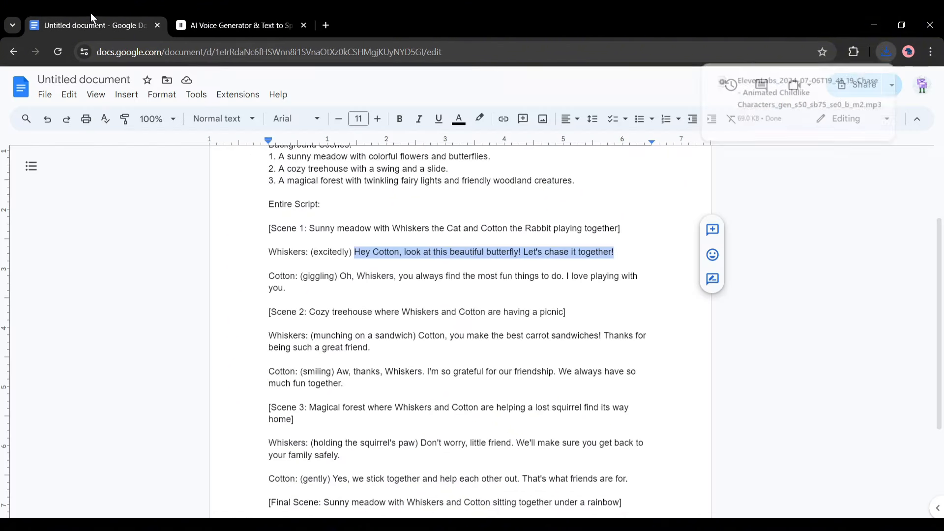
drag(339, 278, 348, 285)
key(ctrl+c)
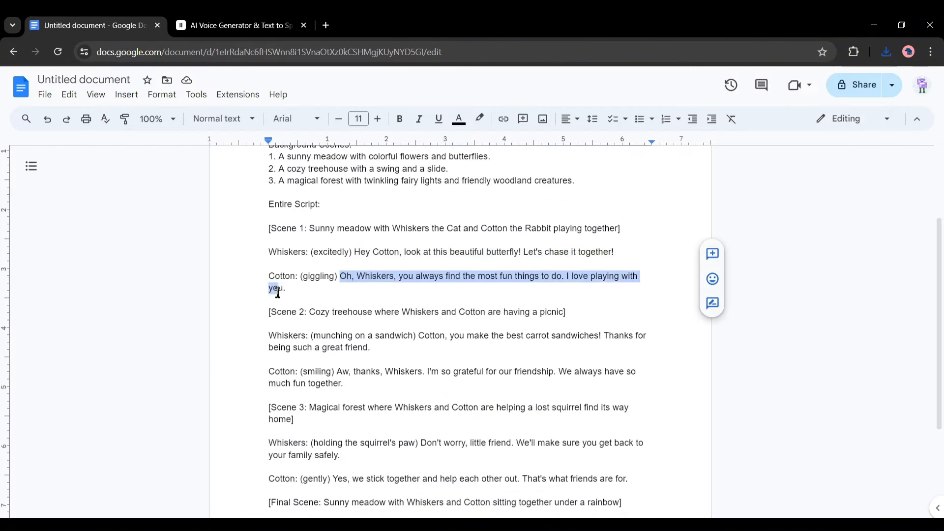
click(239, 22)
click(238, 197)
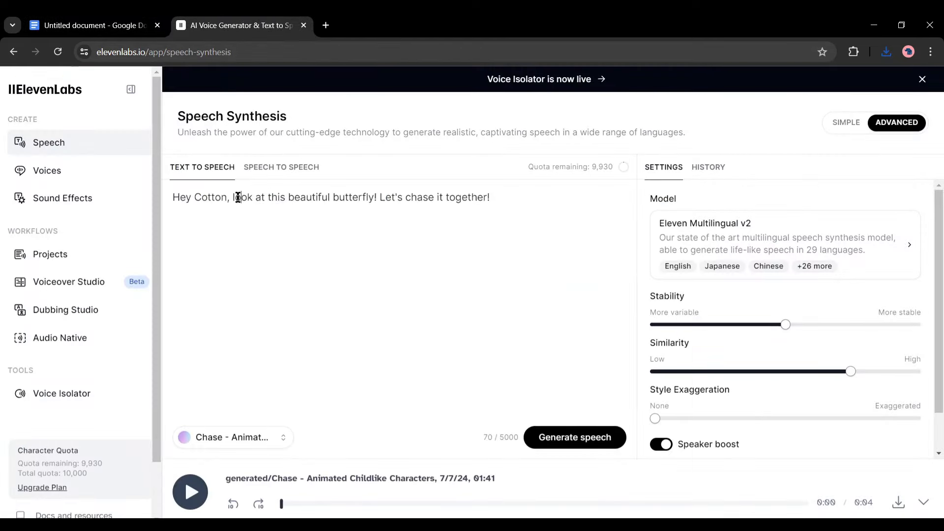
key(ctrl+a)
key(ctrl+v)
- Preview and select the Kawaii Aerisita voice, and generate speech for Cotton's first line
click(232, 435)
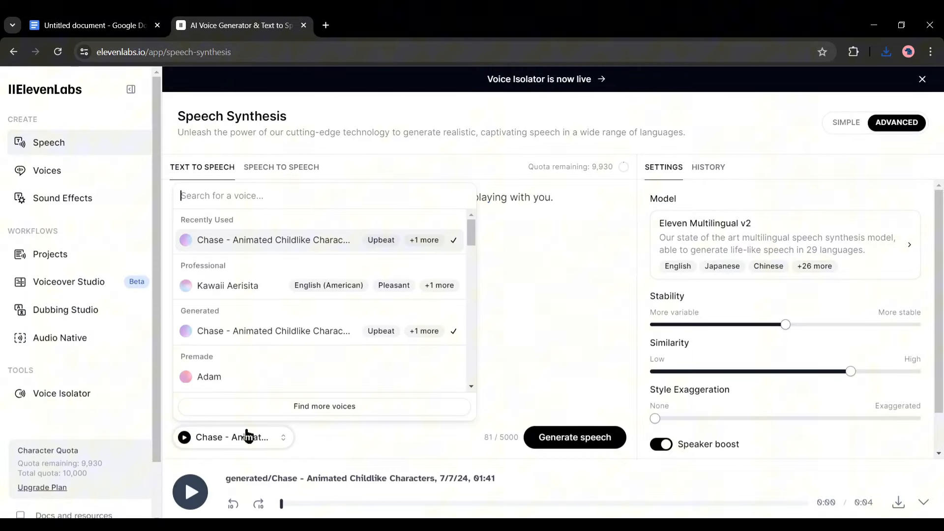
click(185, 284)
click(213, 290)
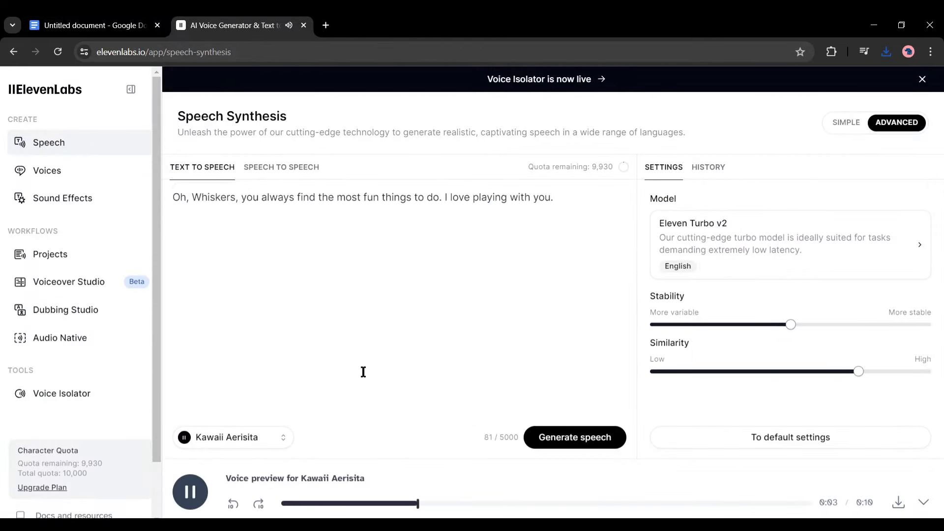
click(190, 492)
click(573, 435)
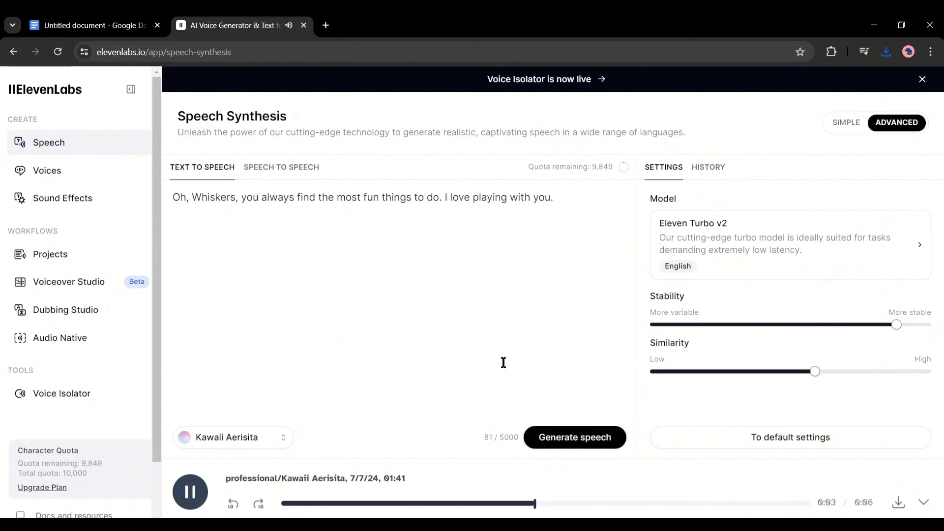
- Generate voice-overs for the Scene 2 lines from the script, using Kawaii Aerisita for Cotton's reply, and download the audio
click(105, 30)
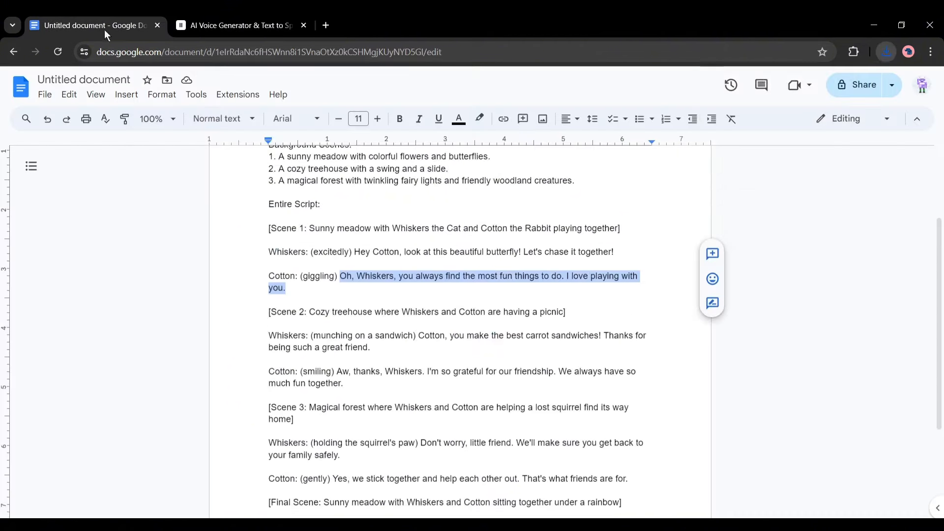
scroll(423, 276, down, 1)
drag(424, 274, 427, 285)
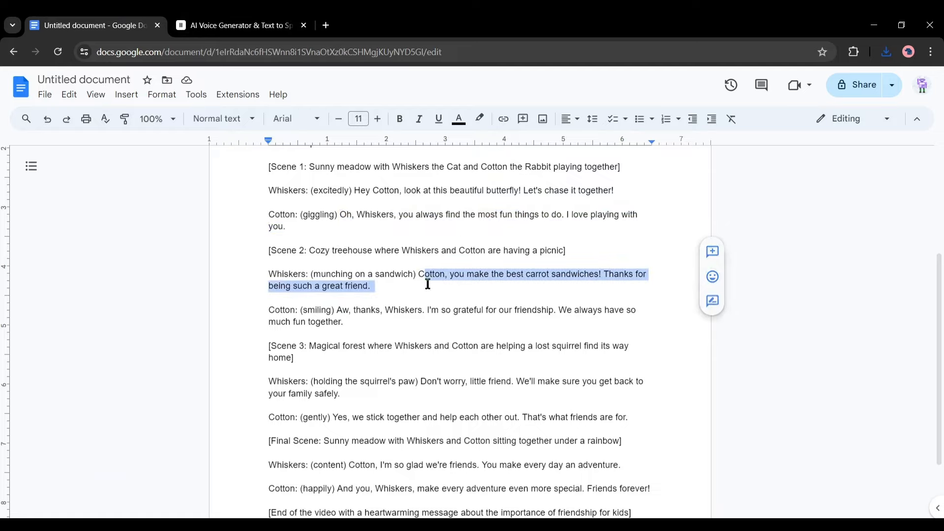
click(241, 26)
click(256, 437)
click(255, 239)
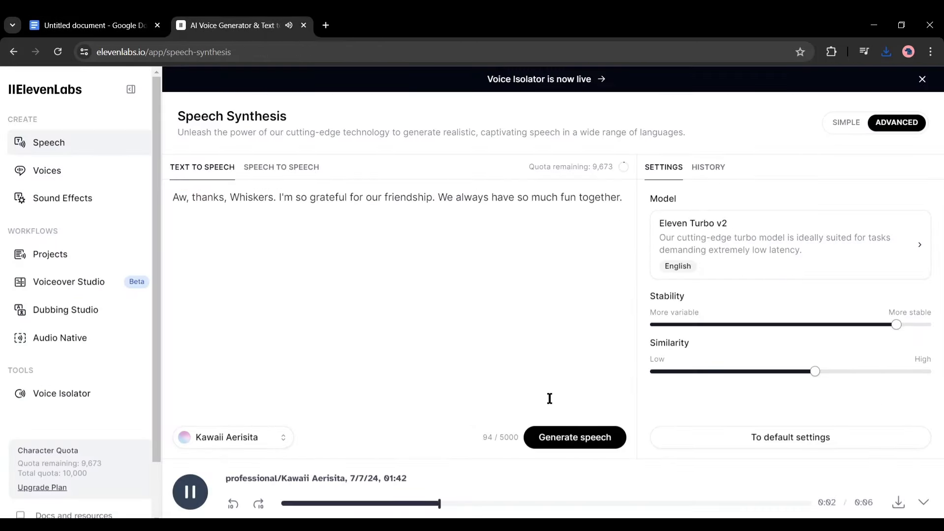
click(898, 501)
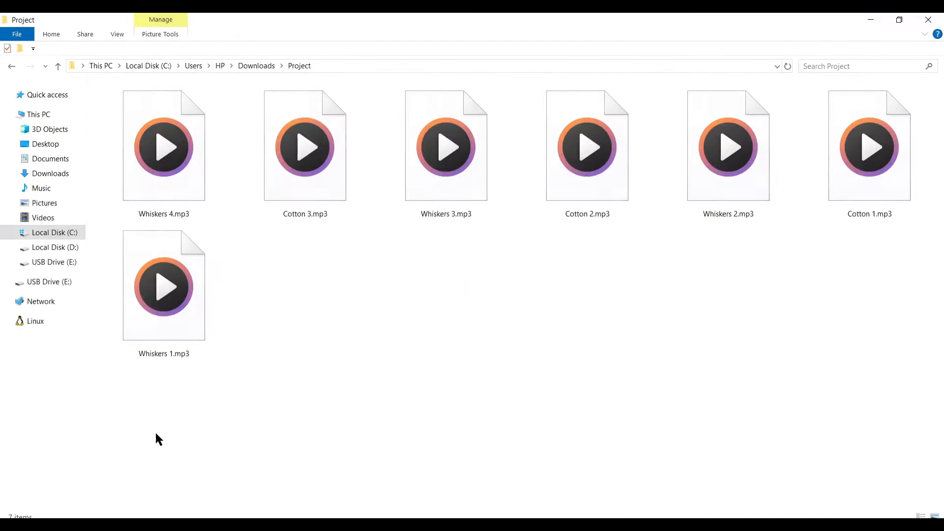
- Review the Whiskers and Cotton MP3 voice-over files in the Project folder
drag(155, 432, 844, 163)
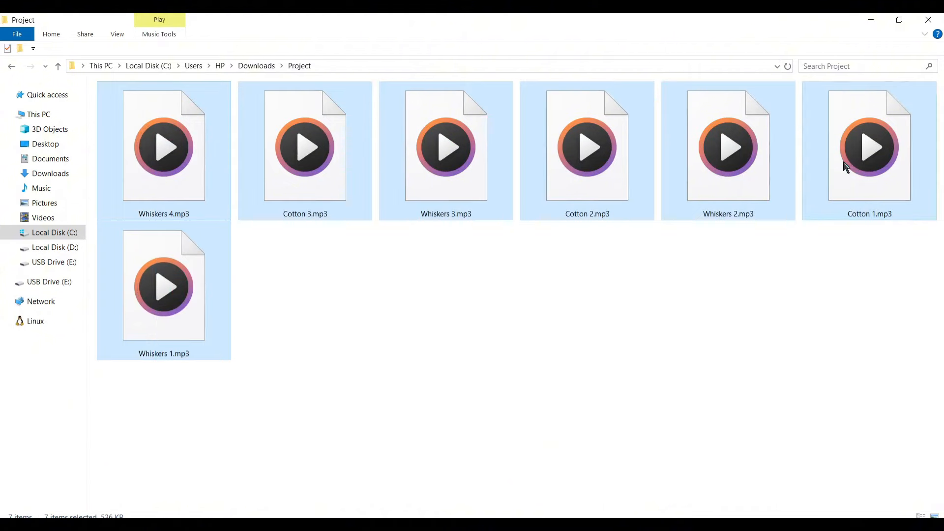
click(408, 268)
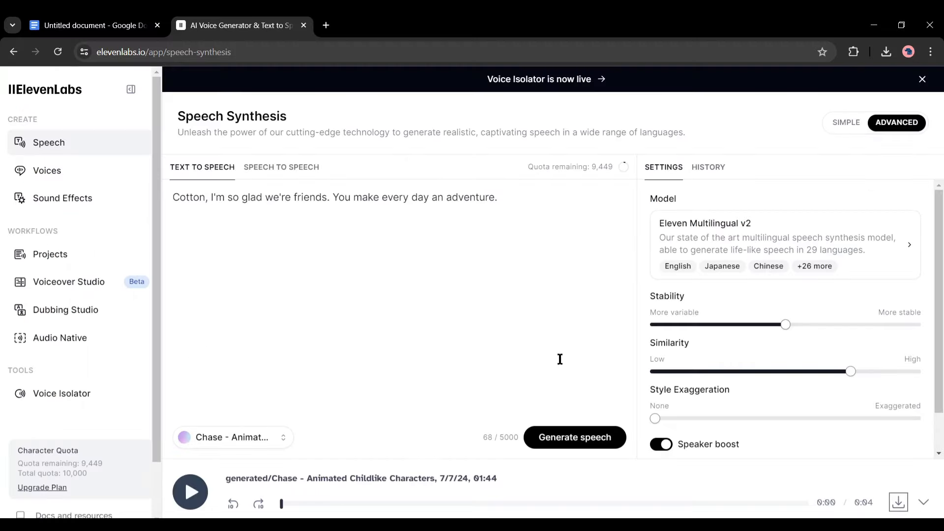
- Leave the speech synthesis page, start Adobe Express's Animate from audio tool, and close its landing page
click(304, 25)
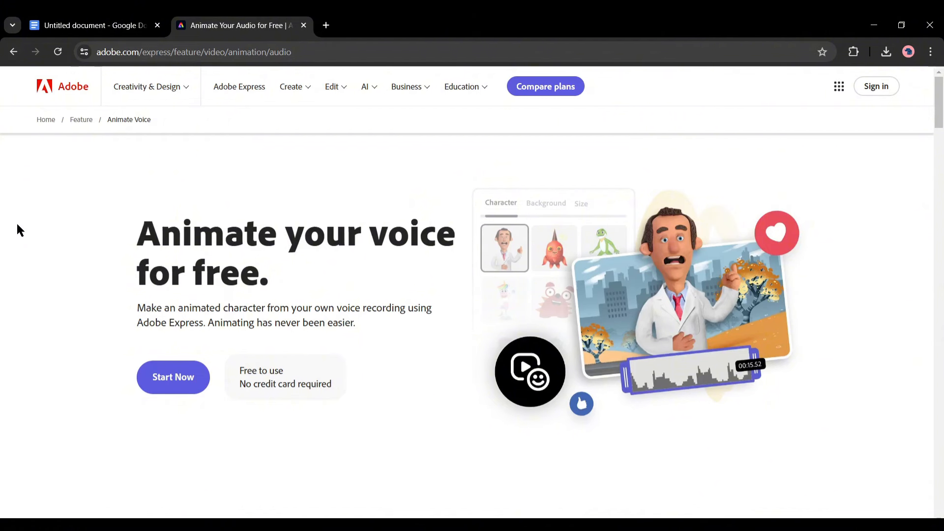
click(167, 382)
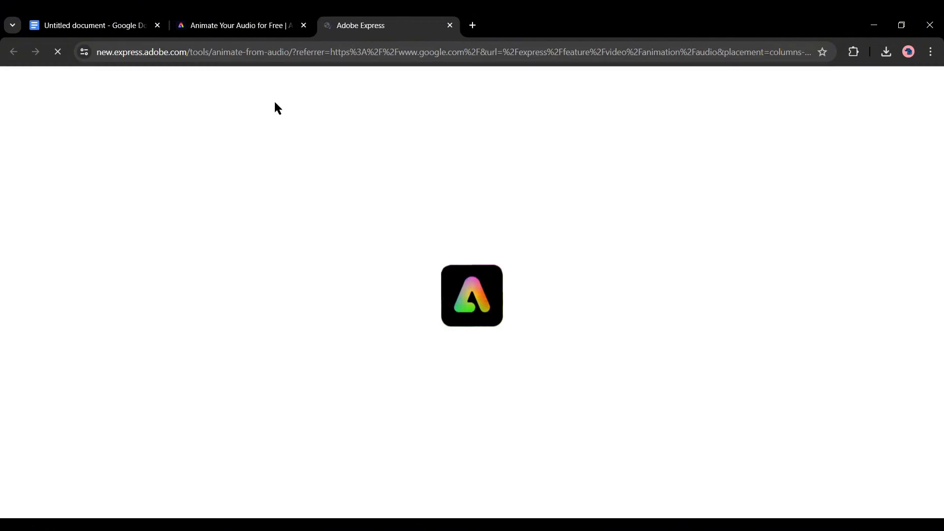
click(303, 25)
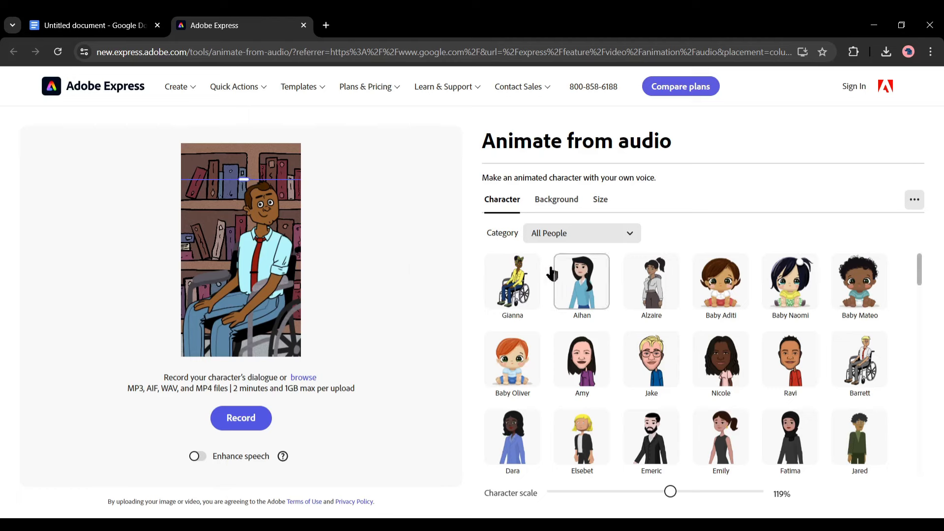
- Browse the All People characters in Animate from audio and check the character descriptions at the start of the Google Docs script
scroll(552, 275, down, 3)
scroll(787, 345, down, 2)
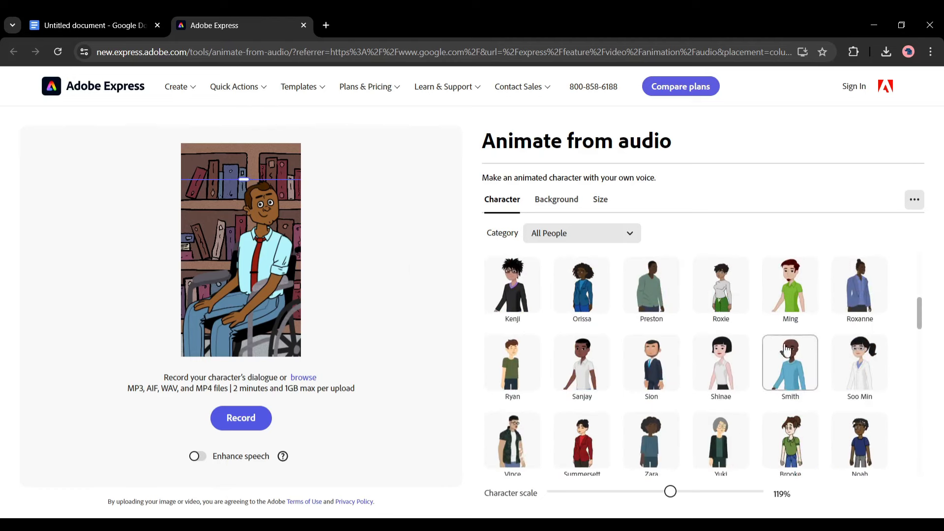
scroll(836, 344, down, 5)
scroll(855, 334, down, 10)
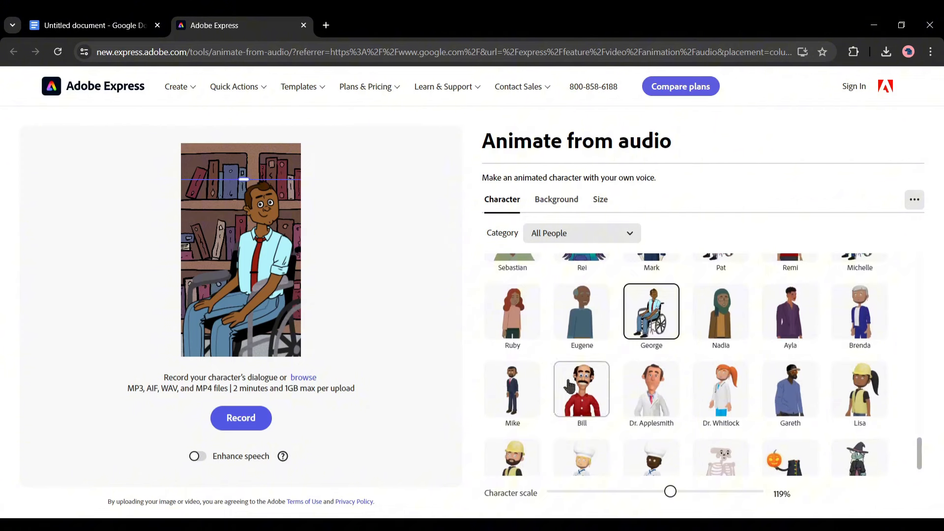
scroll(504, 380, down, 1)
click(122, 19)
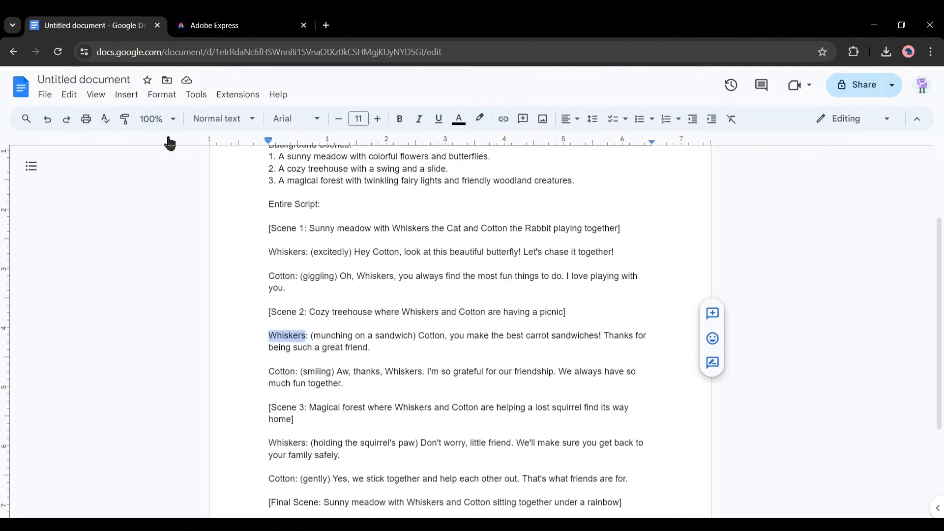
scroll(256, 246, up, 3)
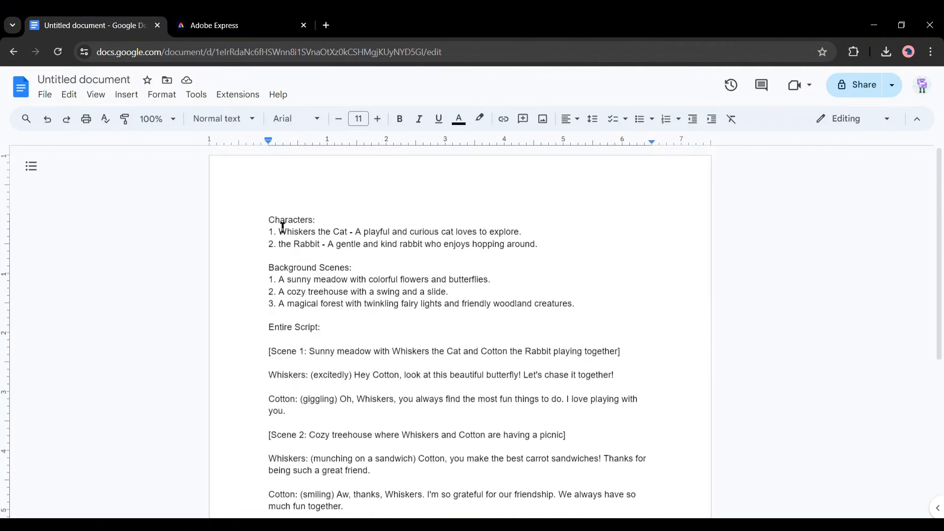
- Check the Whiskers the Cat description in the script and choose the Gemma cat from Adobe Express's Animals category
drag(280, 231, 327, 231)
click(367, 232)
click(212, 26)
click(543, 234)
click(551, 398)
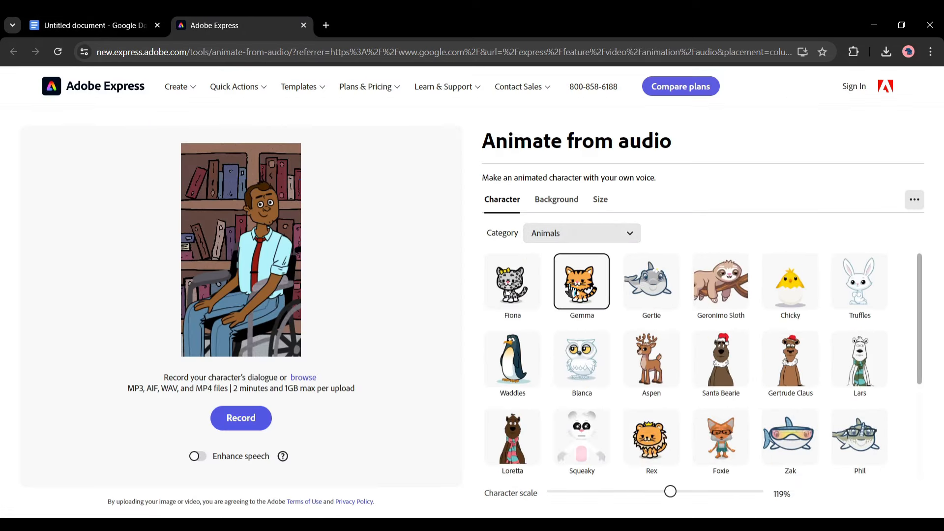
click(570, 290)
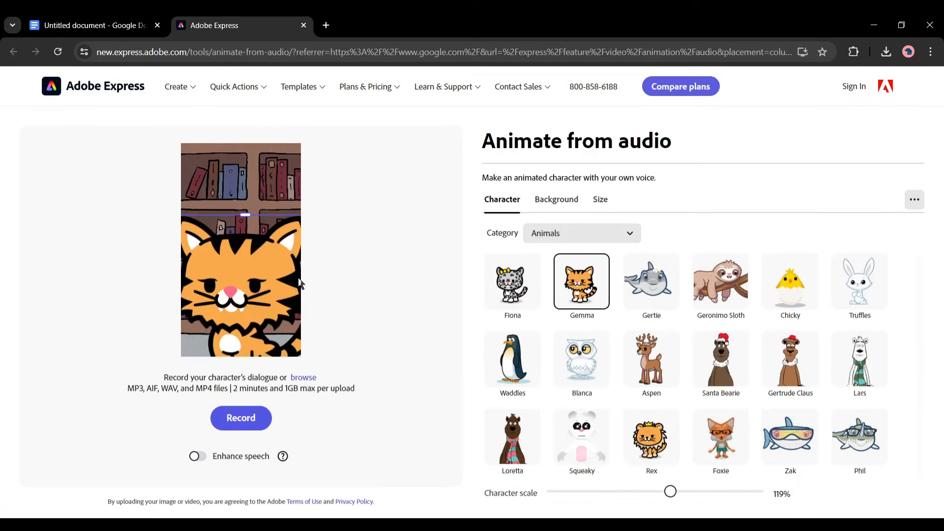
- Browse the backgrounds, try Green Dots, and give the cat a custom solid bright green background colour
click(559, 201)
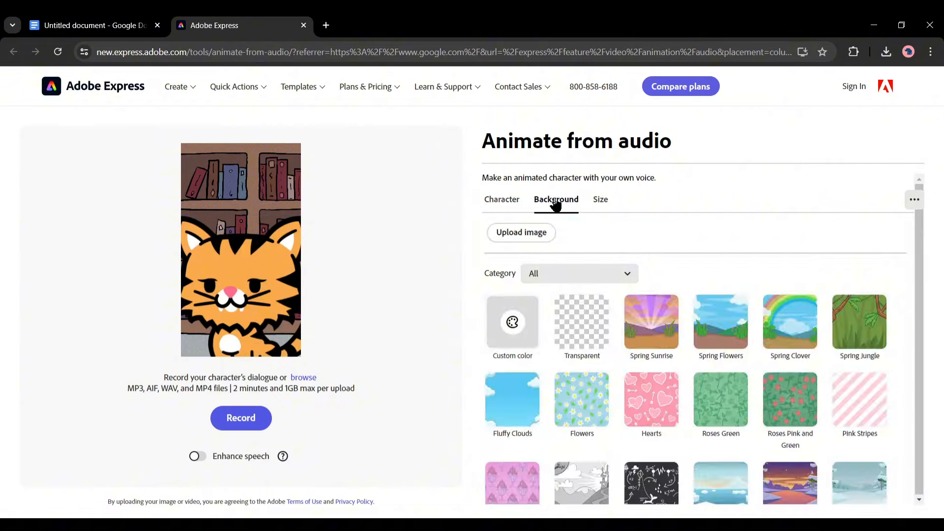
scroll(656, 408, down, 10)
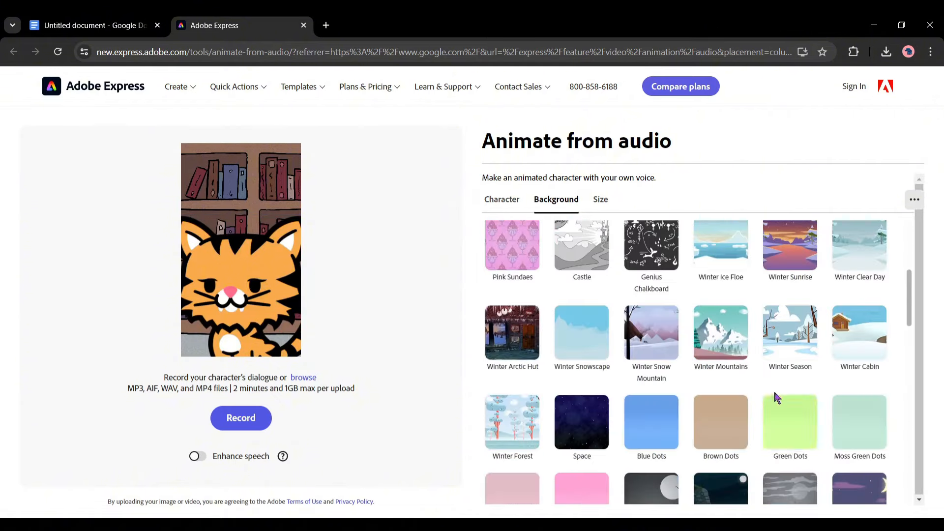
click(767, 410)
scroll(777, 418, down, 5)
scroll(885, 467, up, 8)
scroll(886, 470, up, 3)
click(512, 321)
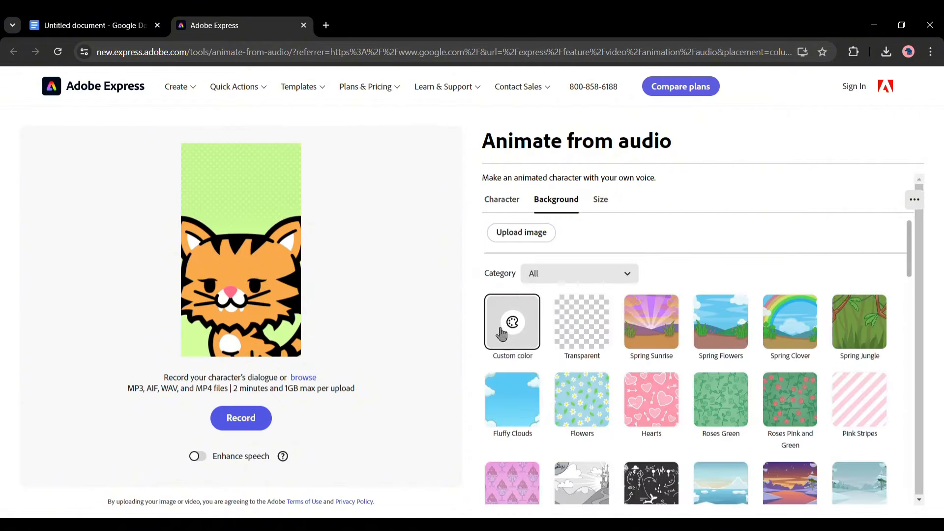
click(628, 321)
click(573, 352)
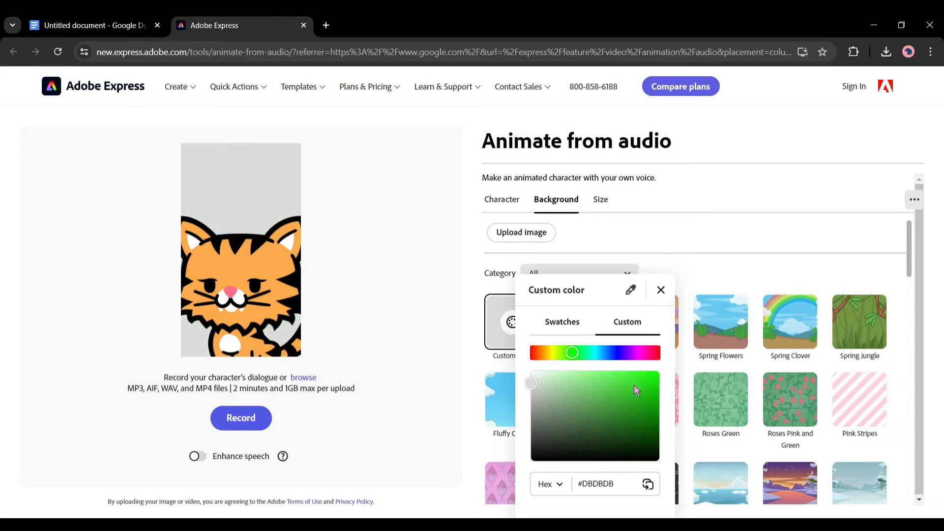
click(650, 382)
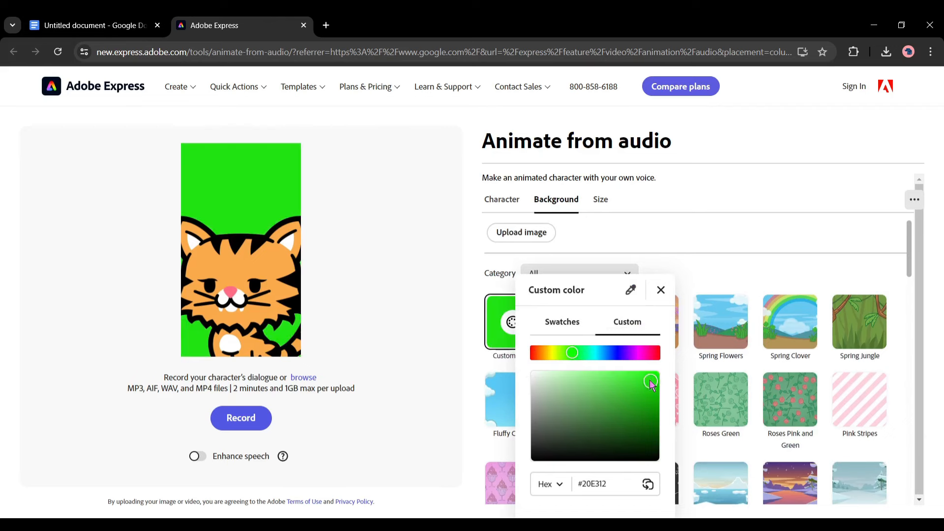
click(615, 224)
- Resize the animation for YouTube in the 16:9 Landscape format, 1920 x 1080
click(601, 199)
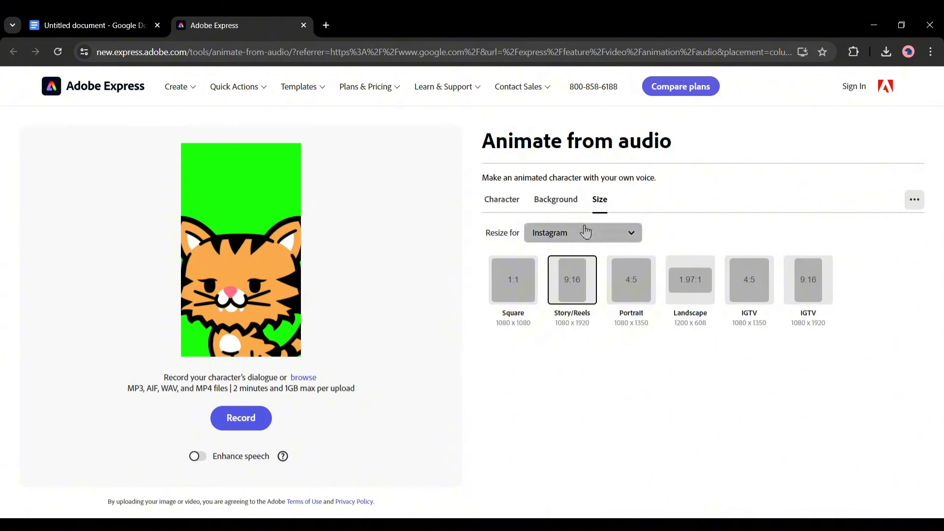
click(583, 232)
click(570, 319)
click(514, 279)
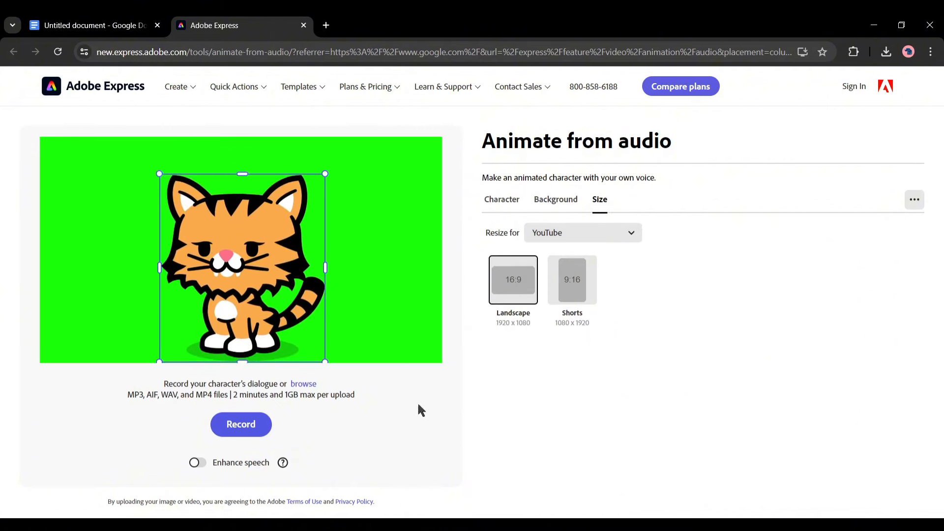
- Animate the cat with Whiskers 1.mp3 from the Project folder, preview the result, and download the video
click(496, 199)
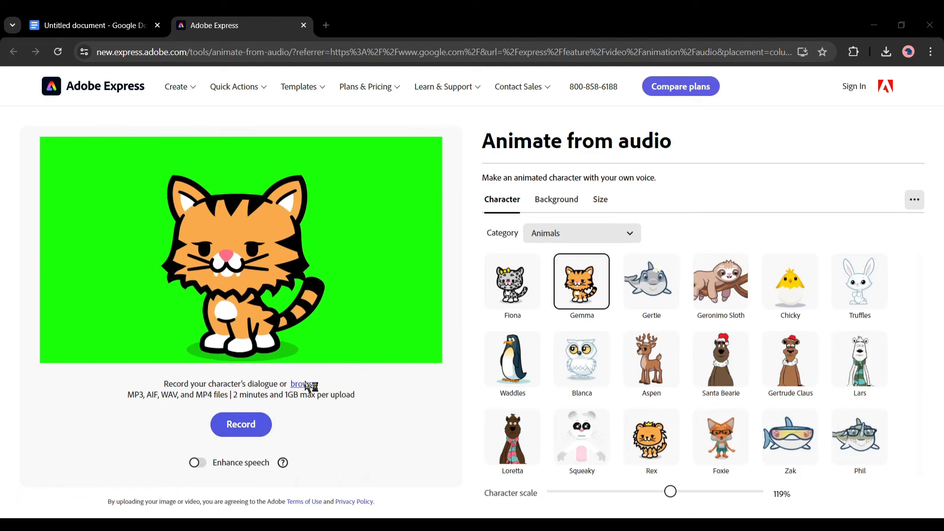
click(303, 384)
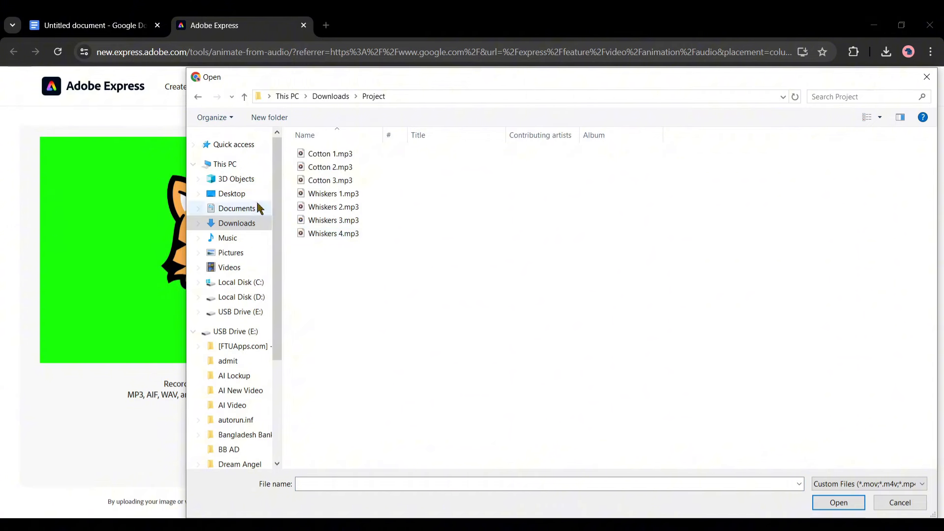
double_click(333, 193)
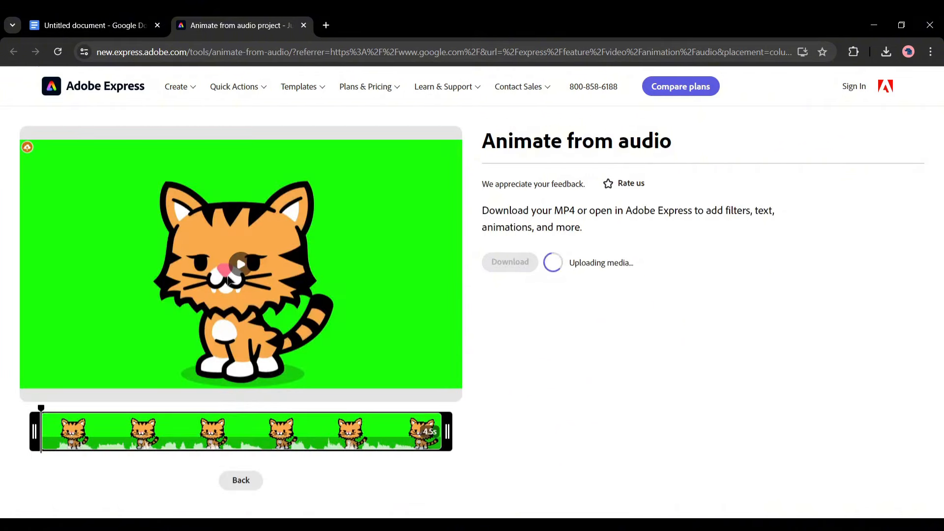
click(244, 267)
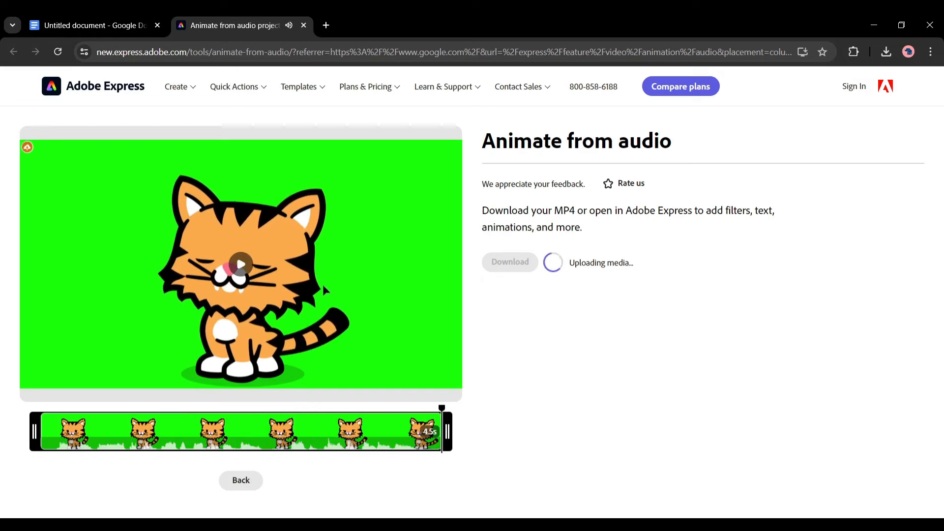
click(505, 268)
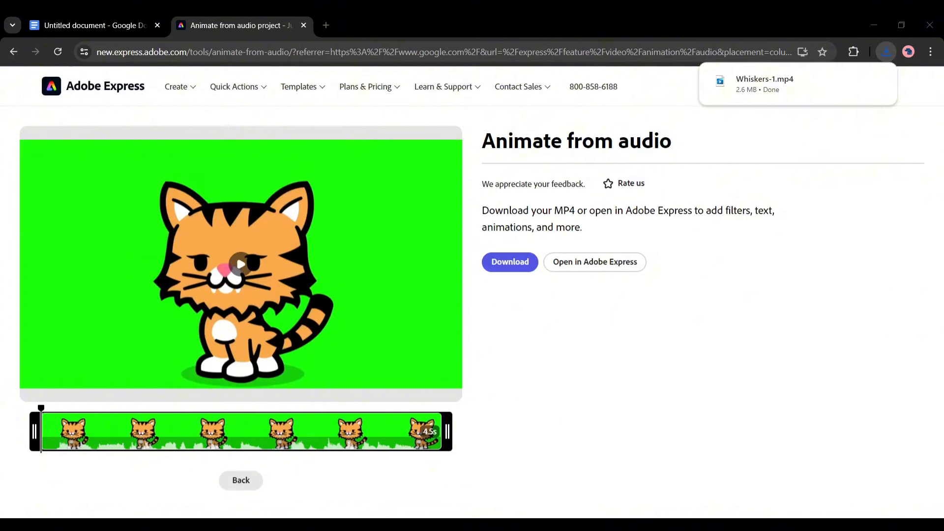
- Check the rabbit's entry in the script, switch the character to Truffles, and place it near the canvas's lower centre at 77% scale
click(220, 482)
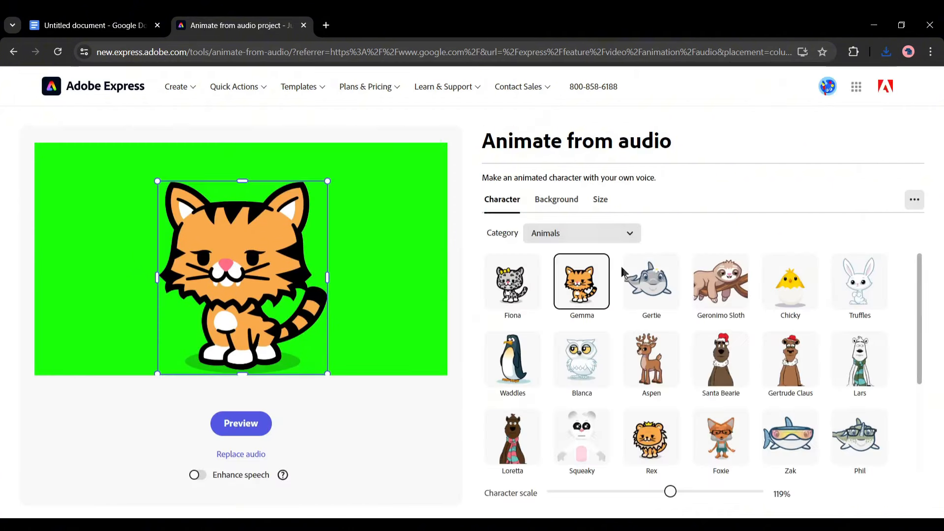
click(93, 25)
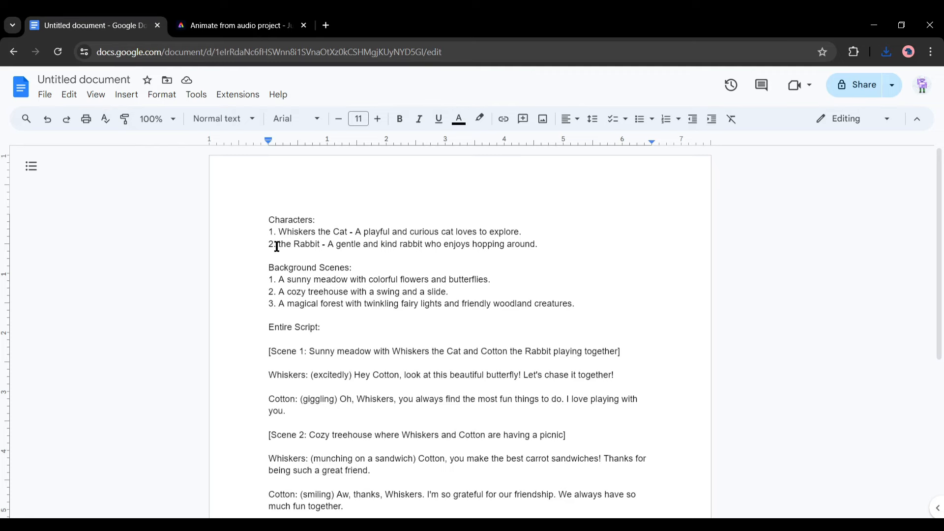
double_click(307, 244)
click(236, 25)
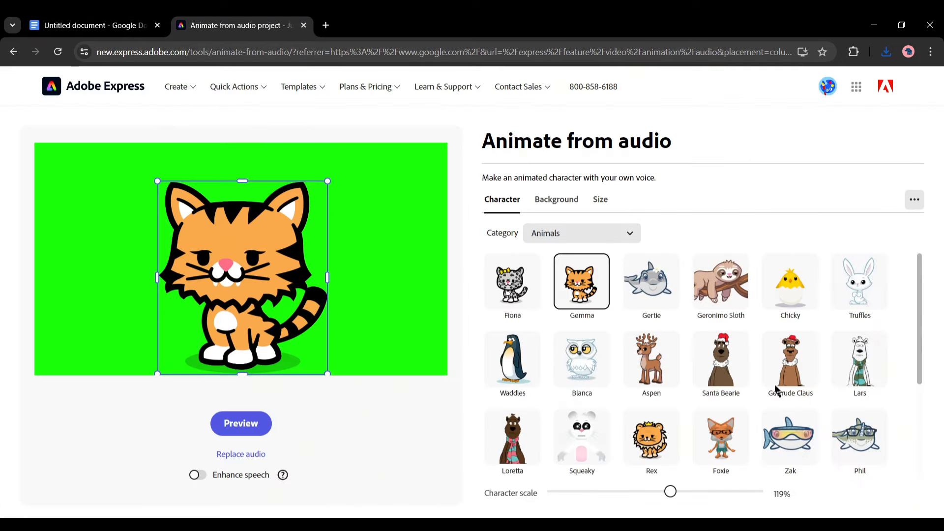
click(866, 287)
drag(267, 285, 263, 347)
drag(158, 197, 195, 250)
drag(241, 283, 236, 269)
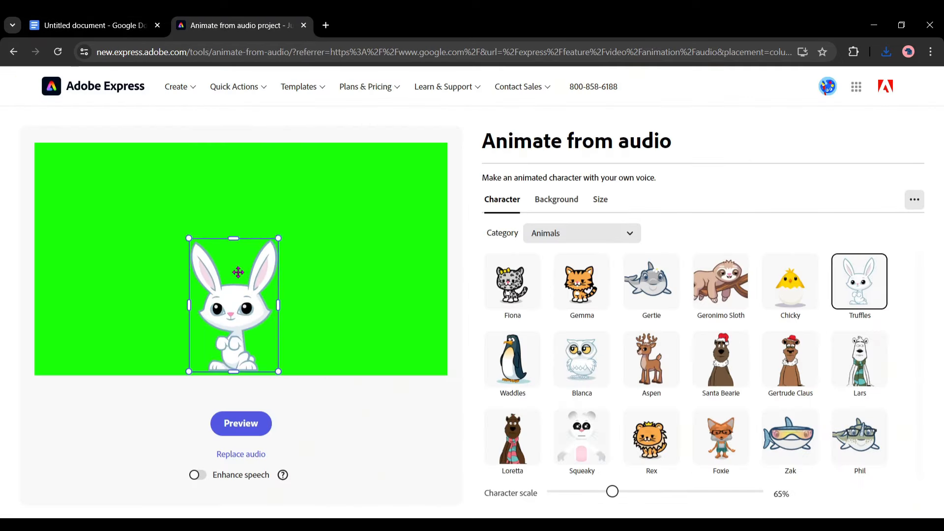
drag(279, 238, 287, 226)
drag(247, 281, 248, 266)
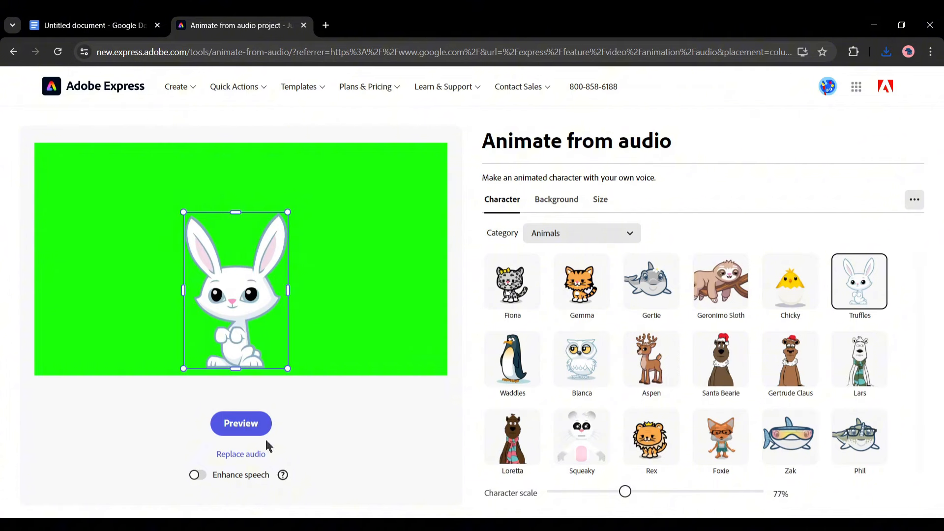
- Replace the audio with Cotton 1.mp3, download the animated rabbit video, and return to the character settings
click(253, 455)
click(301, 396)
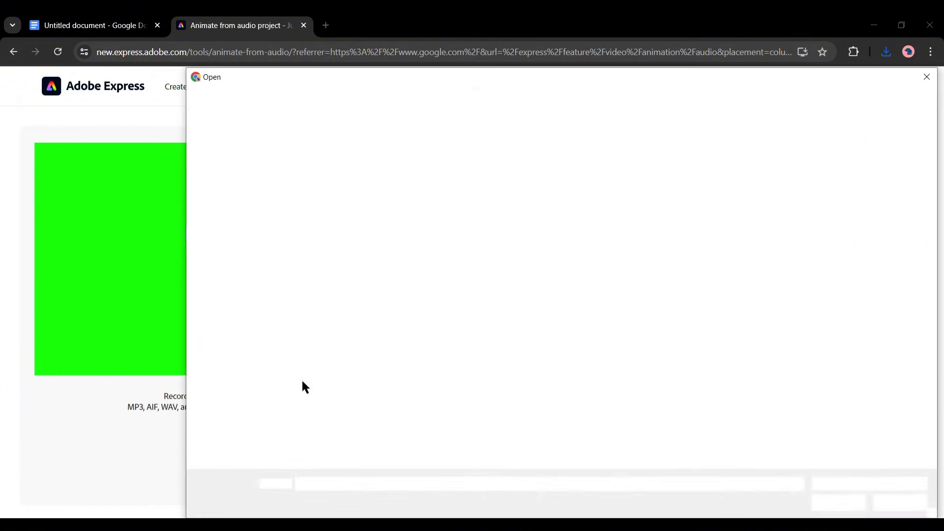
double_click(353, 155)
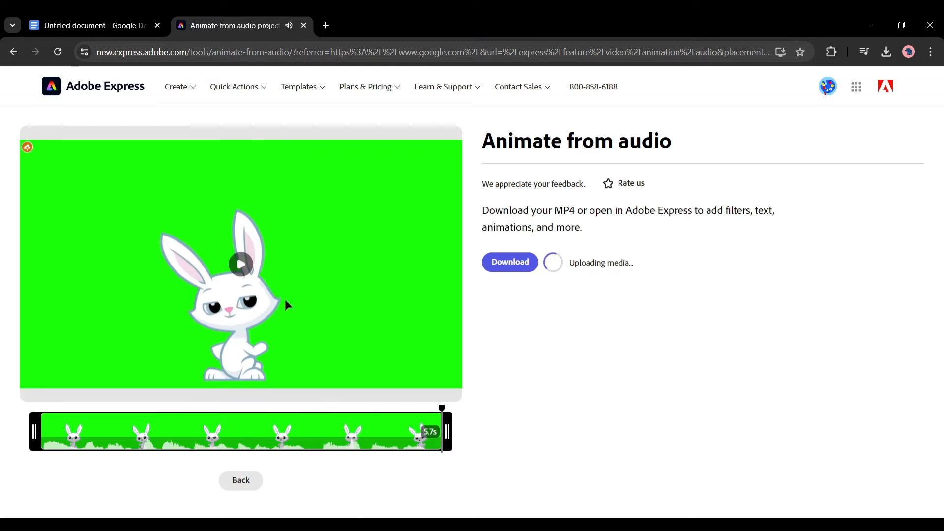
click(506, 266)
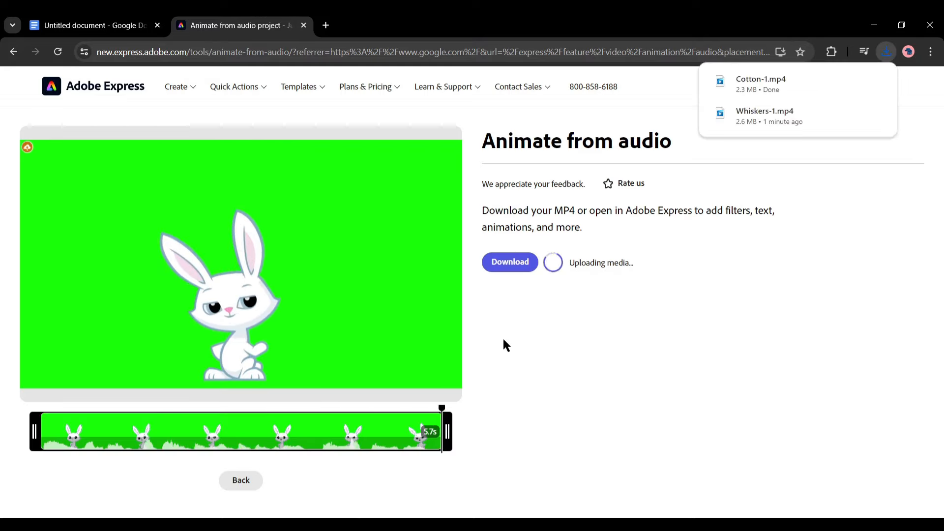
click(241, 480)
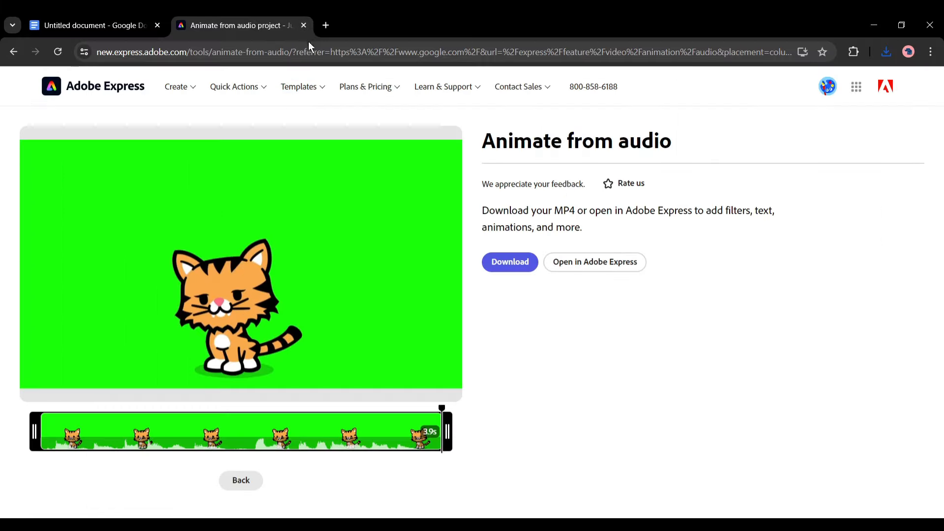
- Go to canva.com and create a blank 1920 × 1080 px video design
click(308, 47)
text(can)
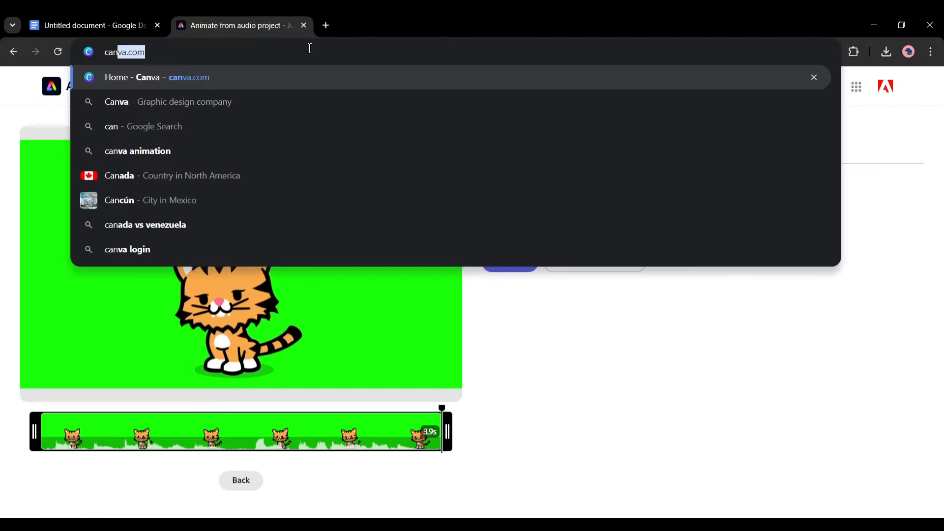
key(Return)
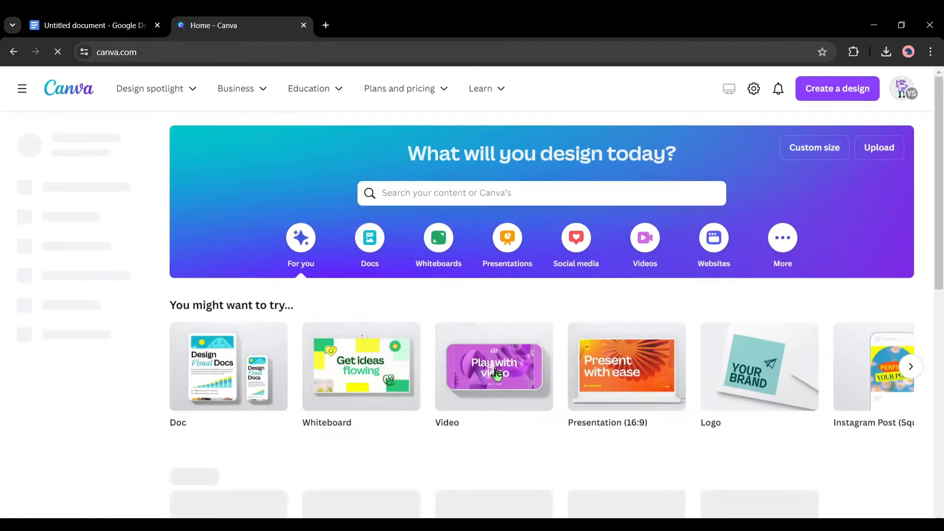
mouse_move(494, 366)
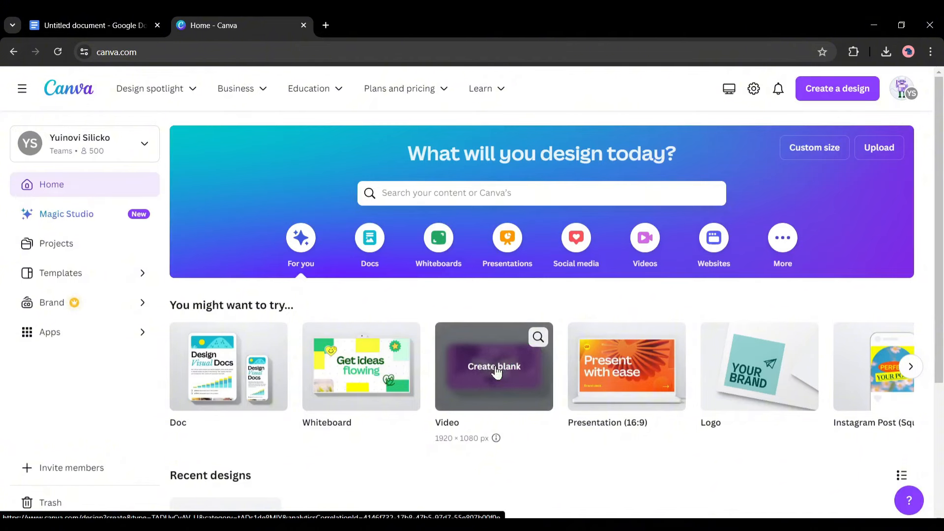
click(494, 366)
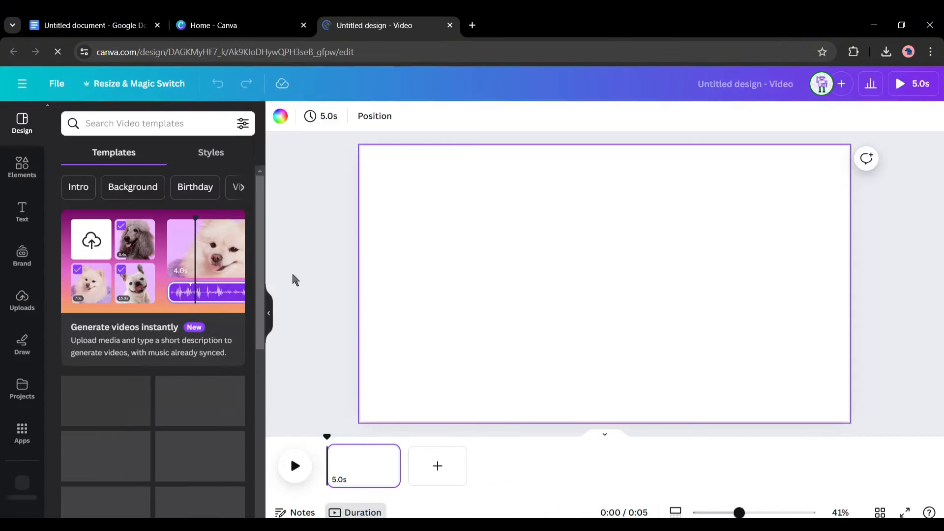
- Search Canva's elements for "sunny meadow", taking the wording from the background scenes in the script
click(3, 148)
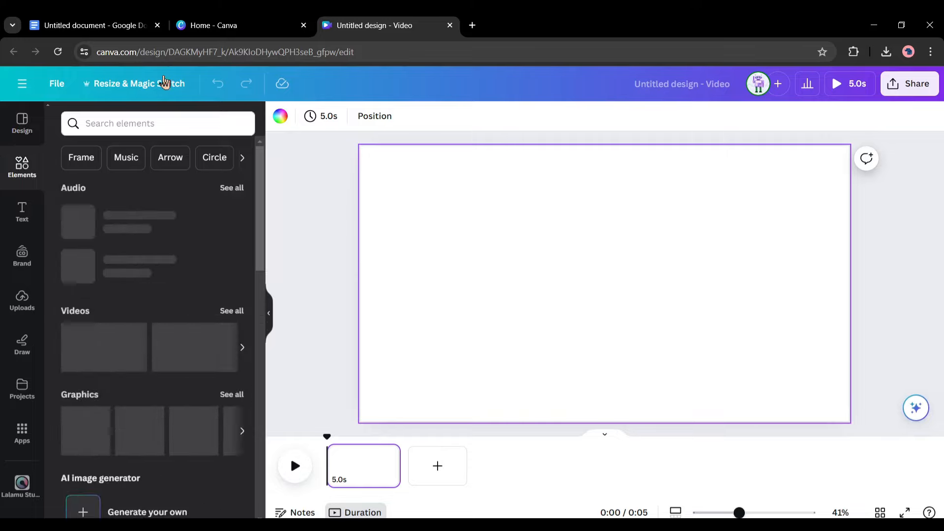
click(92, 20)
scroll(347, 281, up, 6)
click(374, 25)
right_click(129, 123)
click(158, 236)
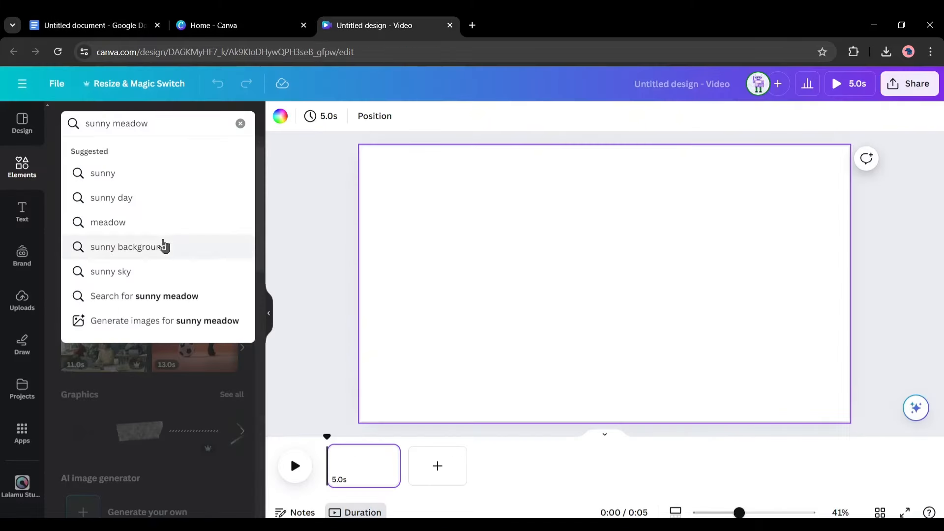
key(Return)
- Add the meadow graphic with the sun and single tree, and enlarge it to fill the whole page
click(105, 153)
click(153, 300)
drag(486, 346, 437, 319)
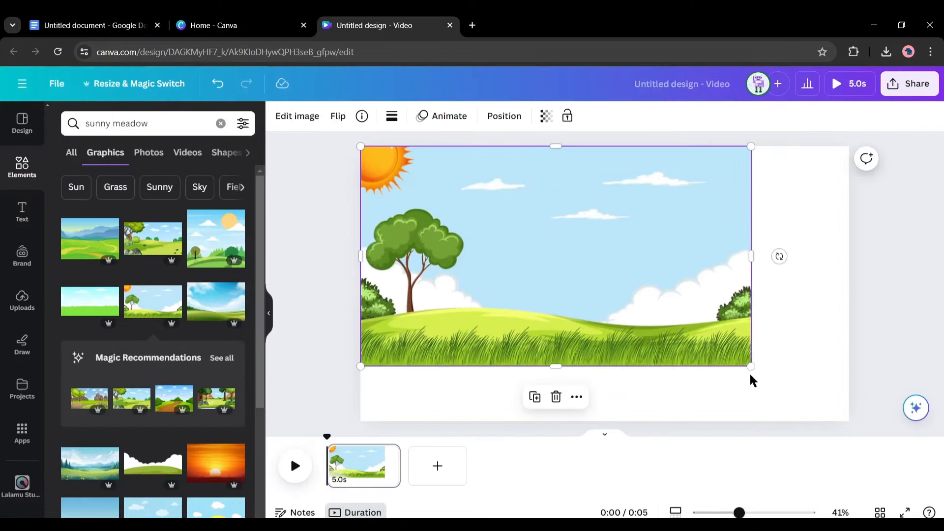
drag(752, 367, 849, 421)
- Add a smiling sun over the meadow's corner sun and place several butterfly graphics around the scene
triple_click(151, 125)
click(243, 124)
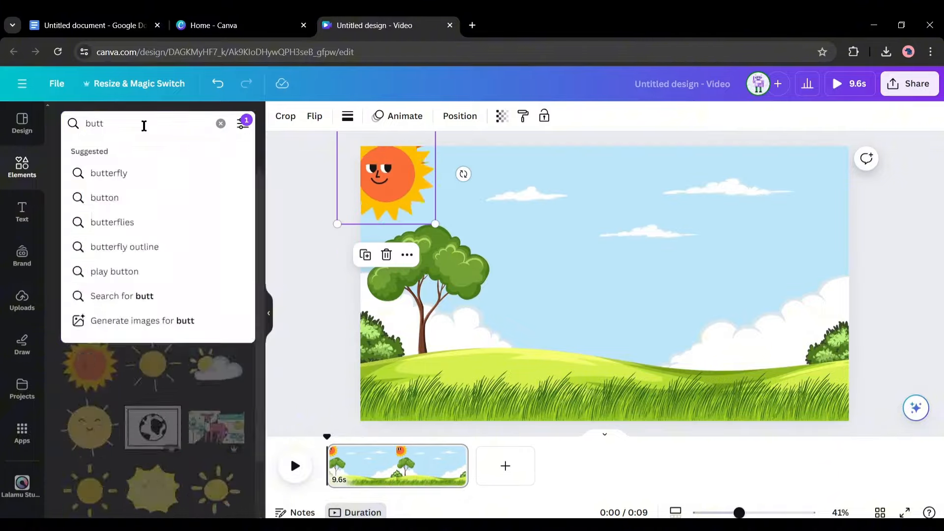
click(94, 170)
click(93, 236)
click(153, 297)
drag(707, 173, 514, 371)
drag(502, 382, 435, 365)
click(216, 300)
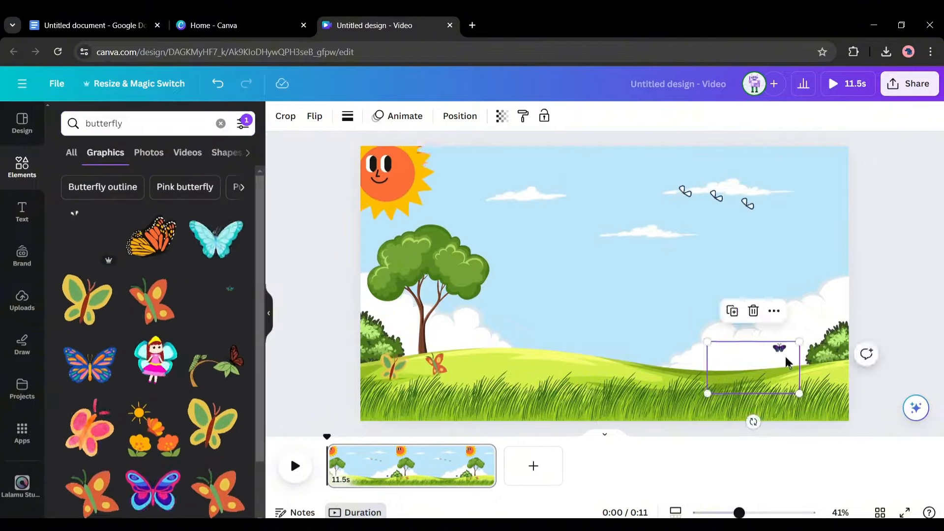
click(216, 367)
drag(748, 173, 573, 307)
- Give the butterflies in the meadow custom movement with Create an Animation
click(400, 116)
click(146, 223)
click(434, 365)
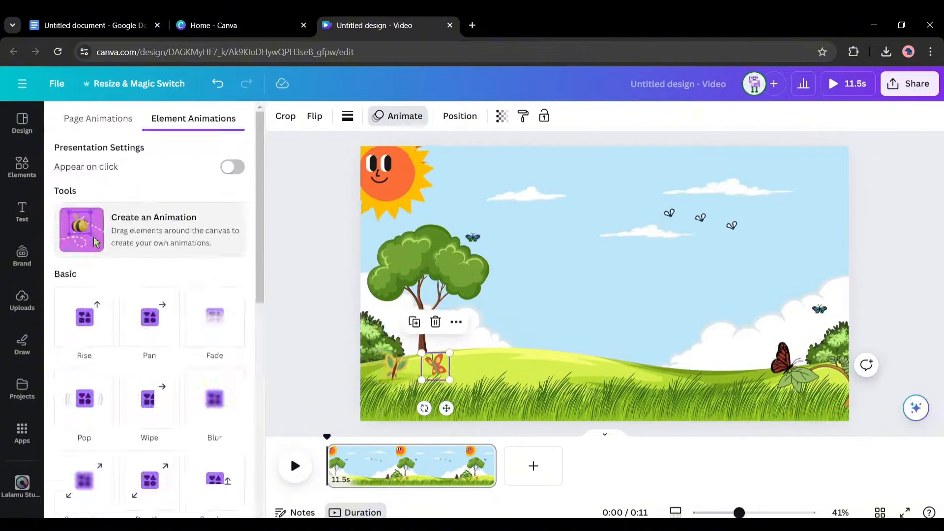
click(146, 223)
- Add a second page, search for "treehouse", and fit the chosen treehouse graphic to the page as its background
click(679, 466)
text(treehouse)
click(215, 372)
drag(630, 341, 551, 312)
- Search for "birds", add bird graphics to the treehouse scene, and animate their flight with Create an Animation
triple_click(145, 123)
text(birds)
click(397, 116)
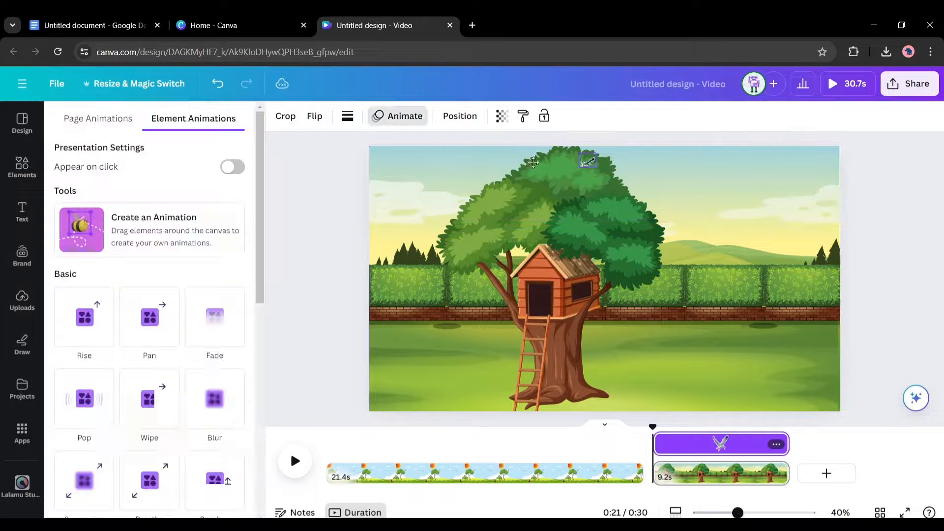
click(94, 236)
click(89, 492)
drag(604, 279, 374, 315)
click(397, 116)
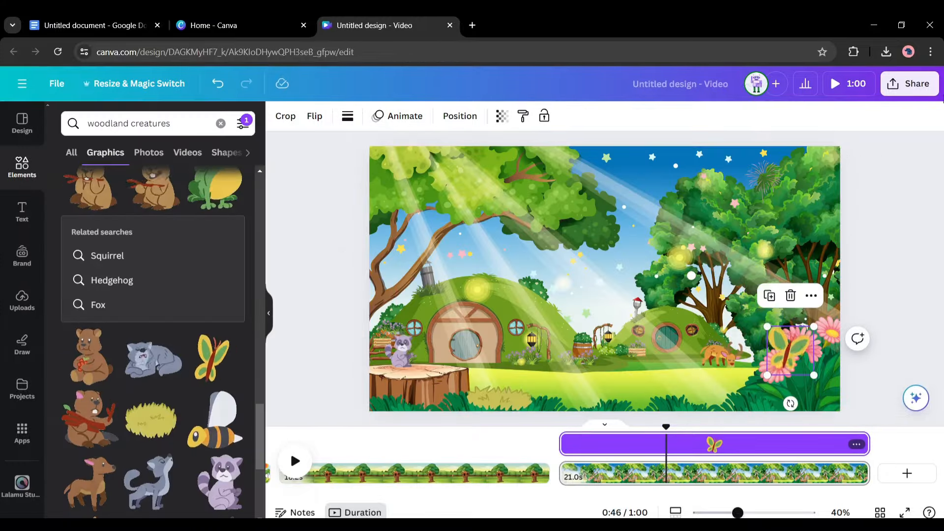
- Download all three scene pages as separate MP4 video files
click(910, 83)
click(860, 388)
click(786, 315)
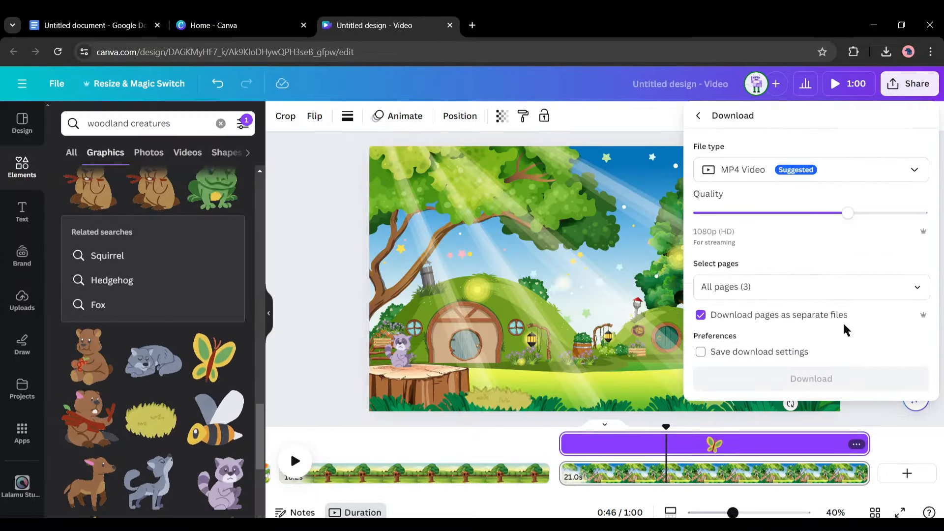
click(853, 383)
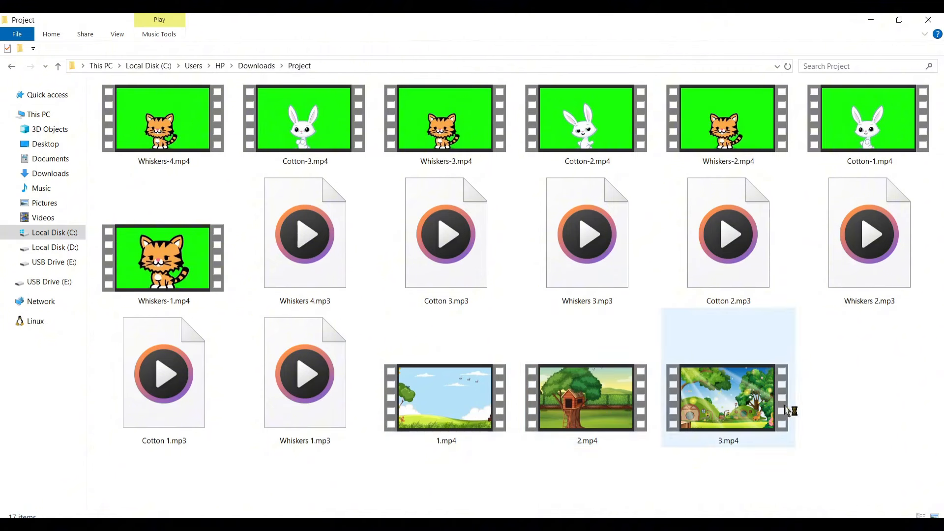
- Select all the character clips, voice-overs and scene videos in the Project folder and import them into the CapCut project
click(174, 133)
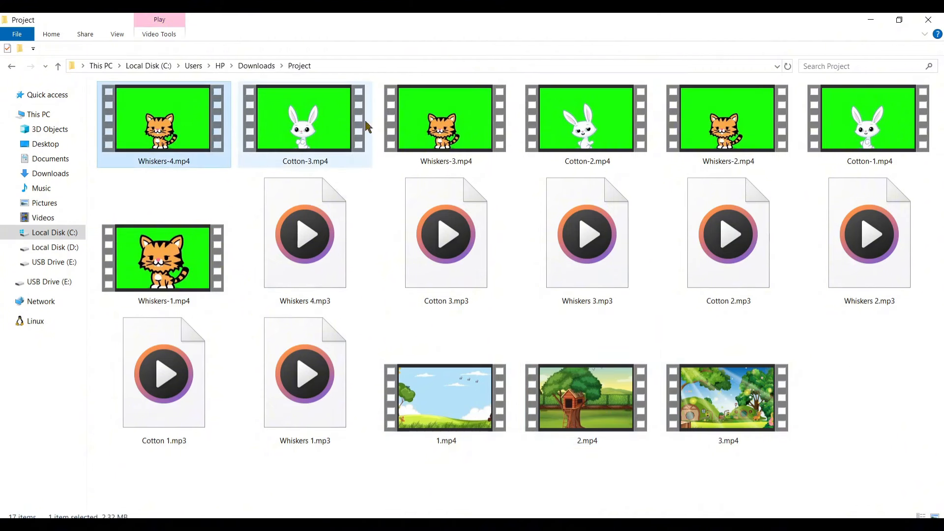
click(322, 125)
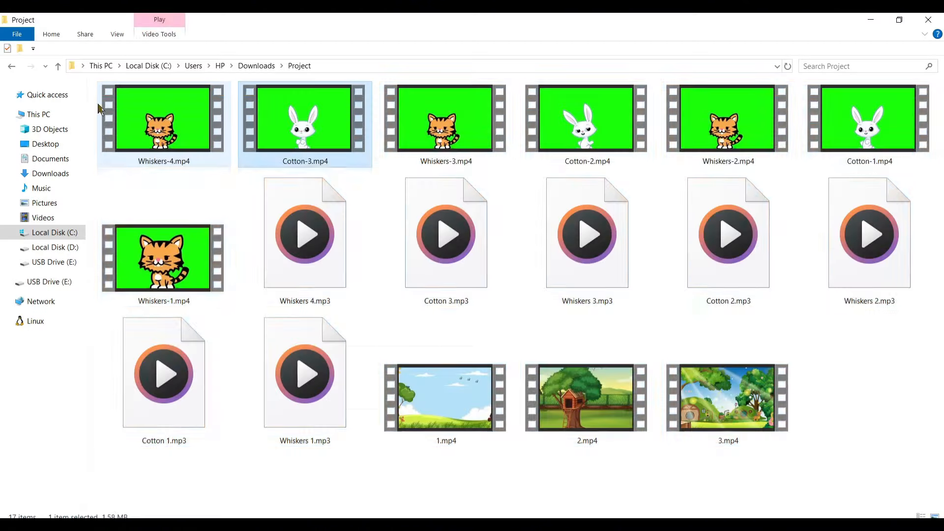
drag(880, 467, 543, 268)
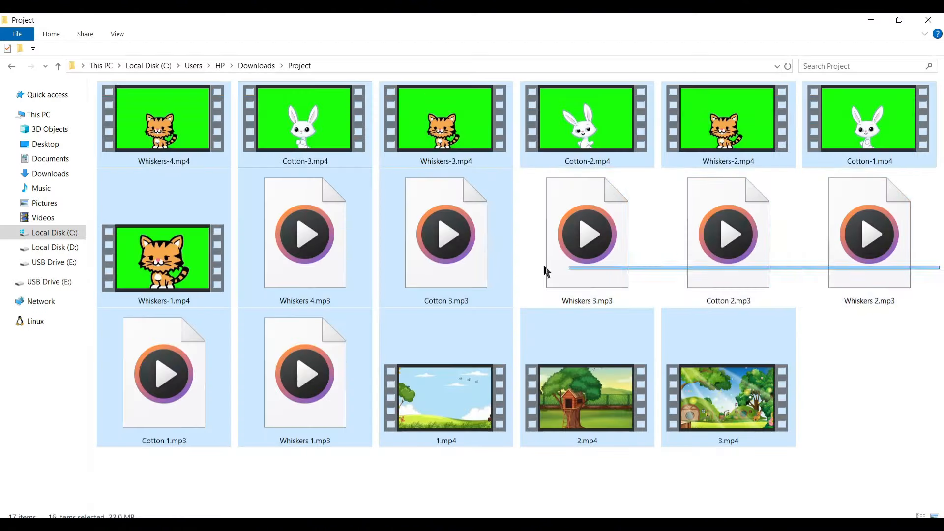
drag(211, 200, 290, 253)
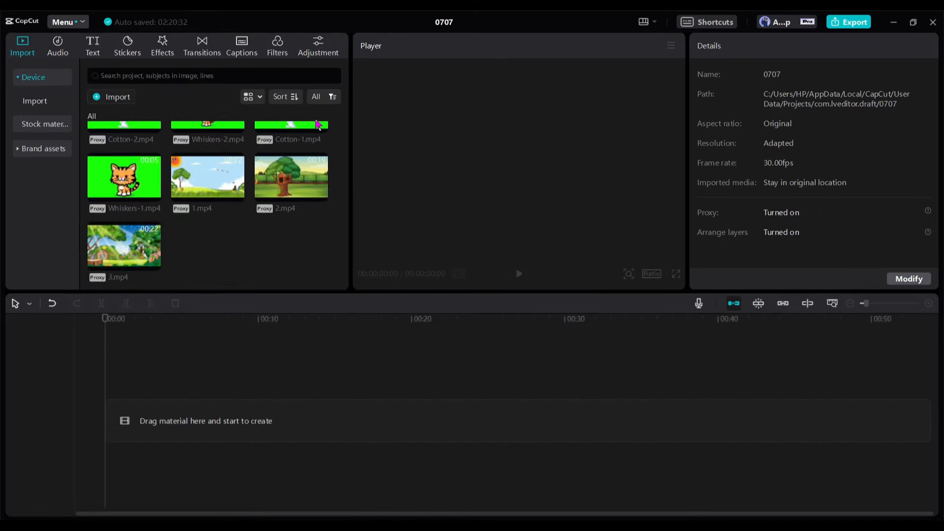
- Place 1.mp4 on the main track as the background and Whiskers-1.mp4 on a track above it, both starting at zero
drag(206, 182, 231, 399)
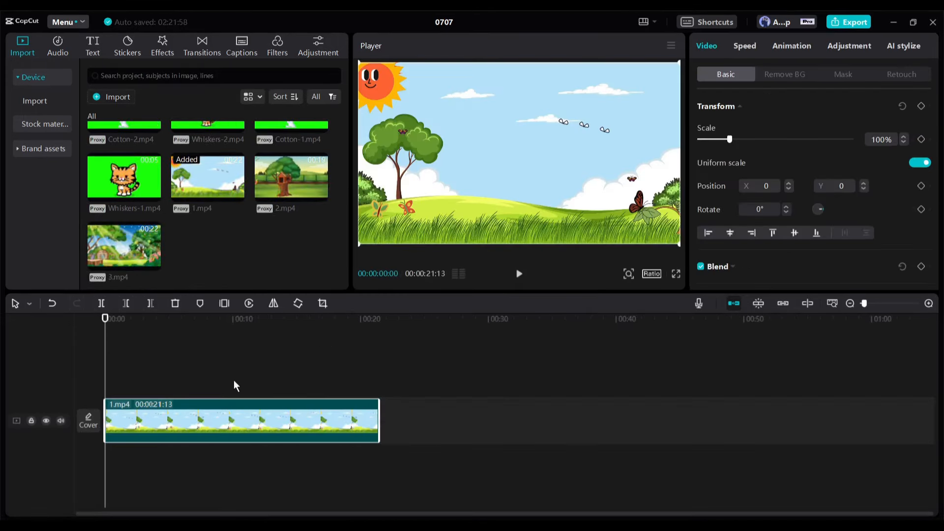
key(space)
scroll(240, 198, up, 2)
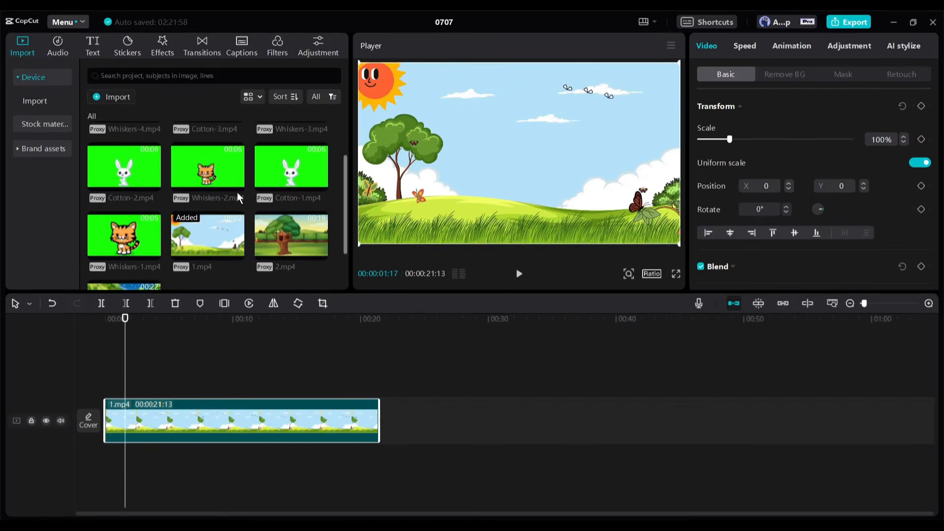
drag(137, 250, 108, 379)
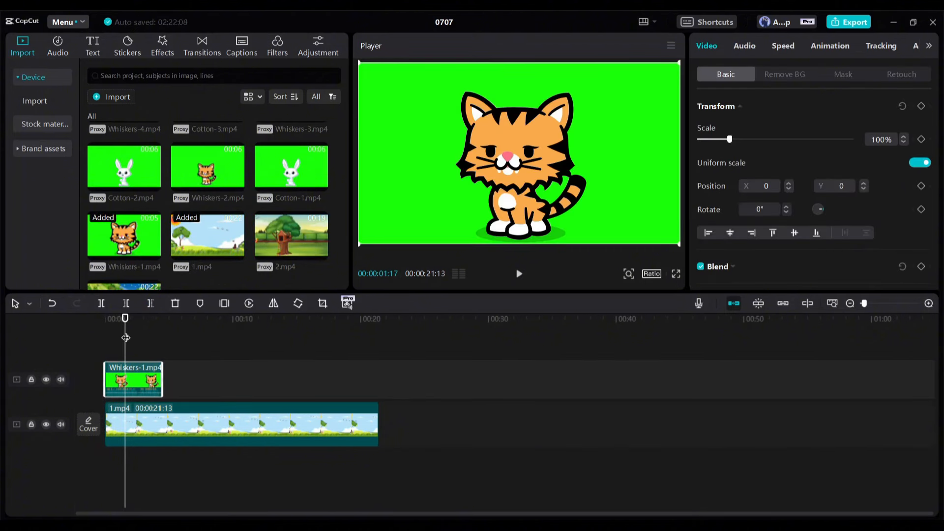
drag(126, 338, 96, 336)
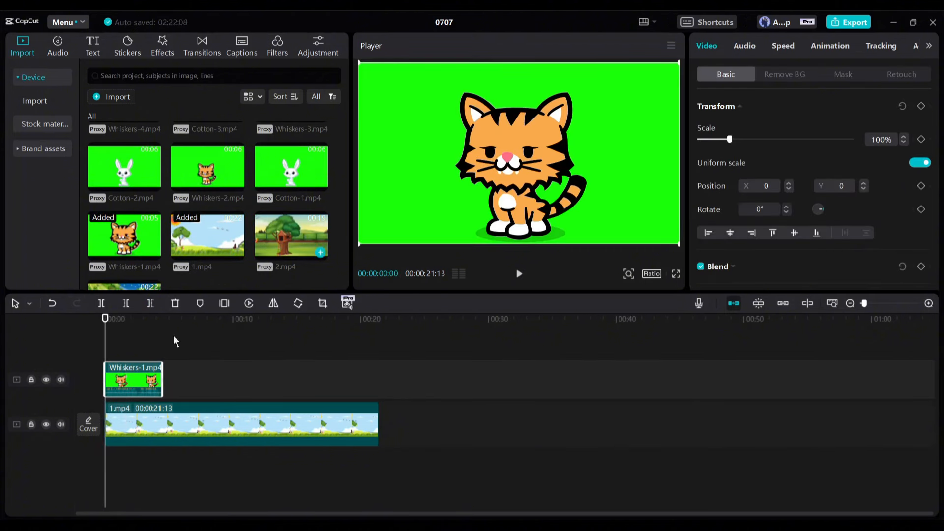
key(space)
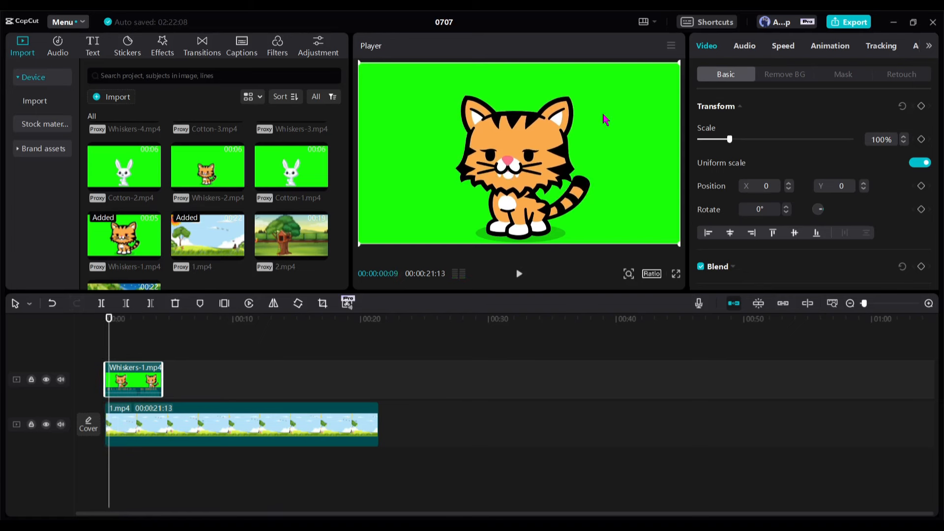
- Remove the green background from the Whiskers-1.mp4 clip with Chroma key, sampling the green, and play the result
click(775, 75)
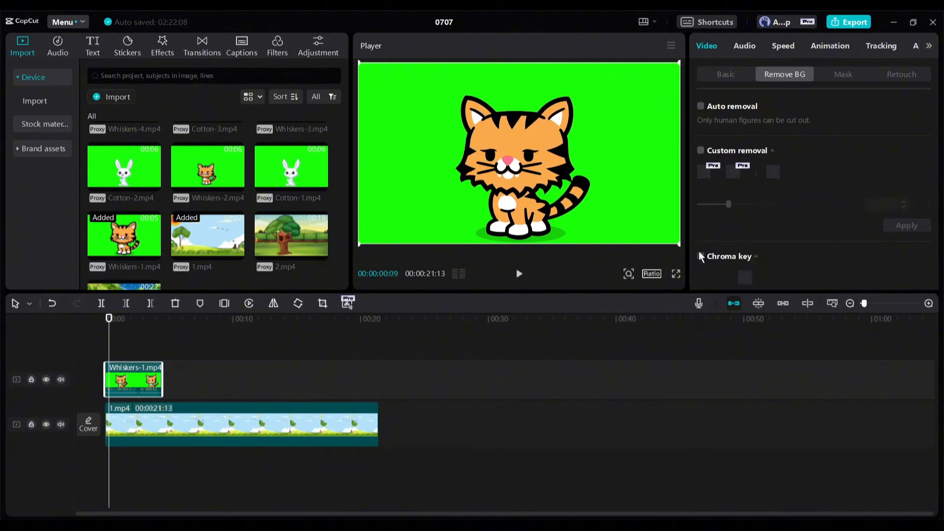
click(763, 264)
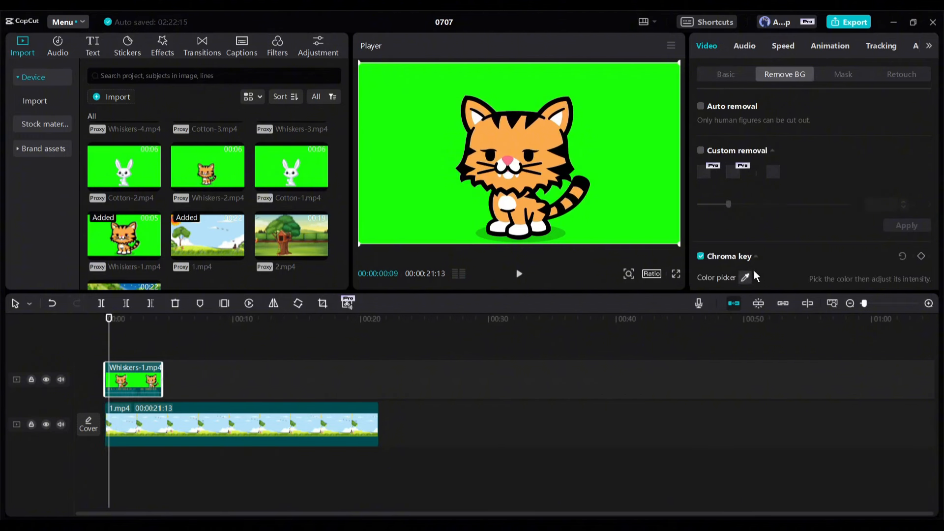
click(745, 277)
click(628, 156)
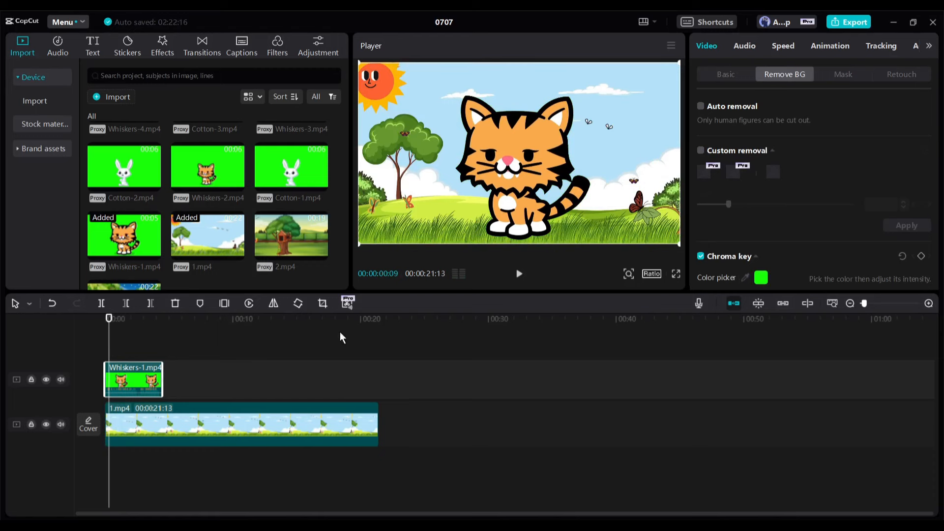
key(space)
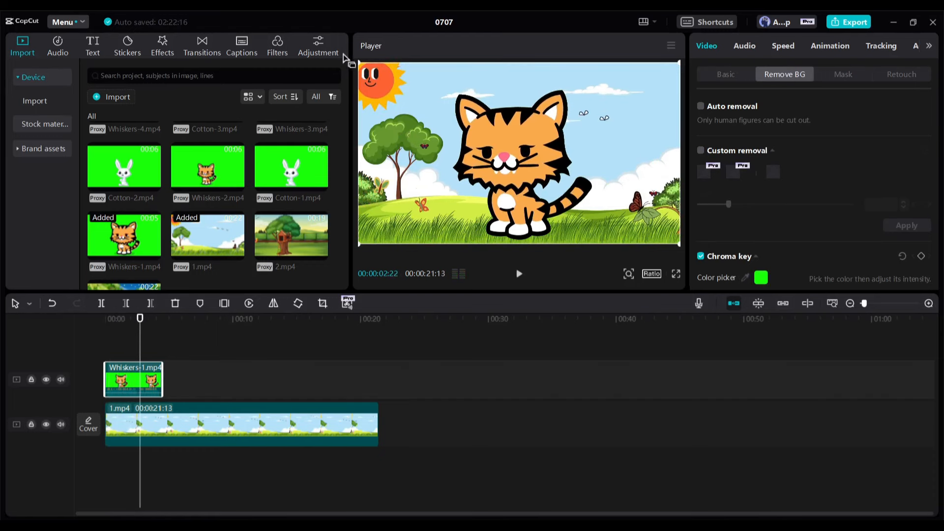
- Shrink the cat clip to about half size, position it on the grass at the meadow's right, and preview it
drag(362, 63, 473, 128)
drag(531, 186, 609, 221)
drag(560, 183, 522, 153)
mouse_move(609, 215)
mouse_down()
mouse_move(607, 205)
mouse_move(599, 221)
mouse_up()
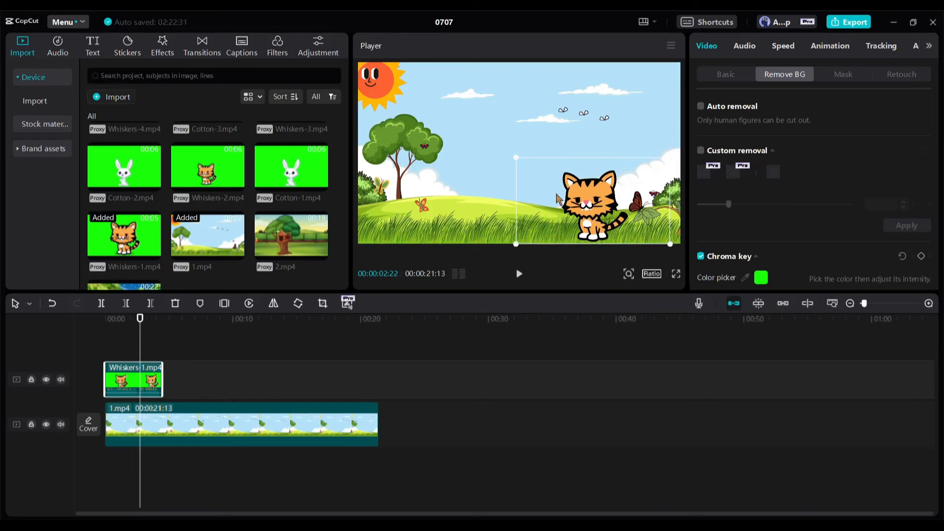
key(space)
key(space)
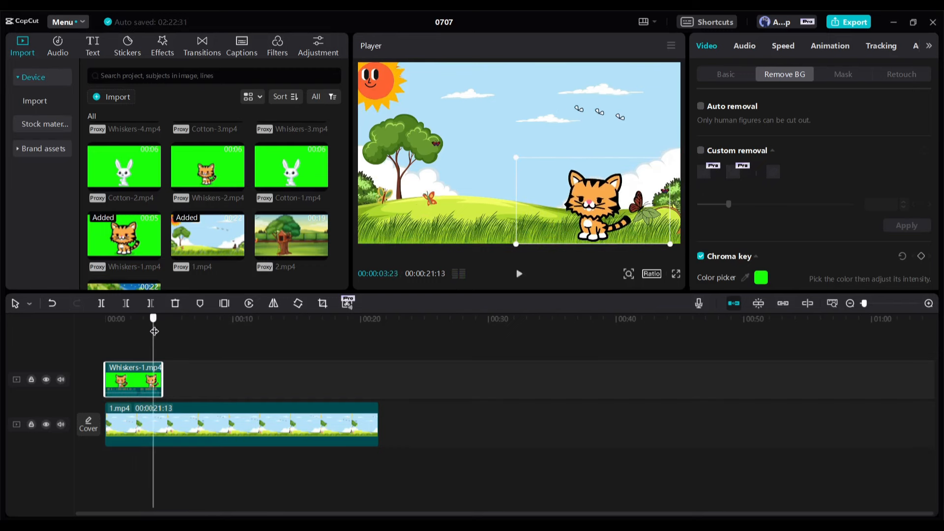
drag(154, 331, 148, 331)
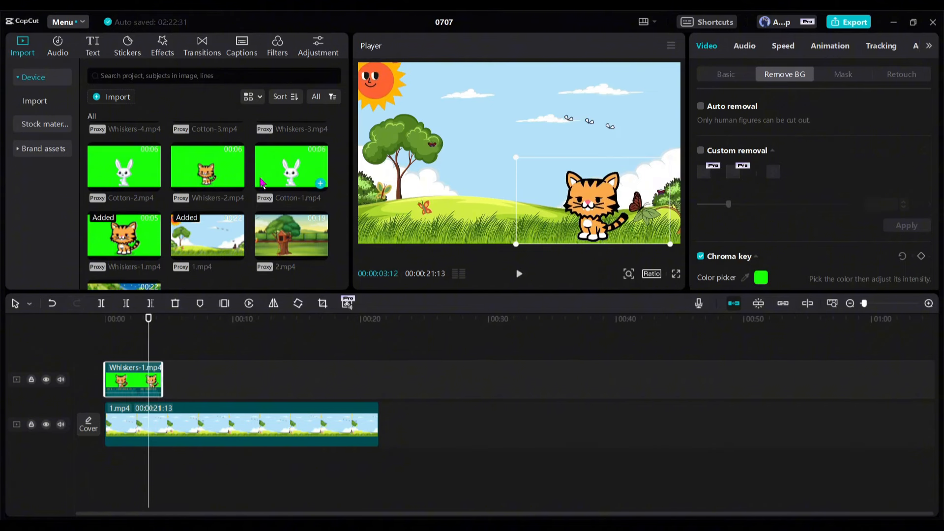
- Preview the Cotton-1.mp4 rabbit clip from the imported media
click(302, 173)
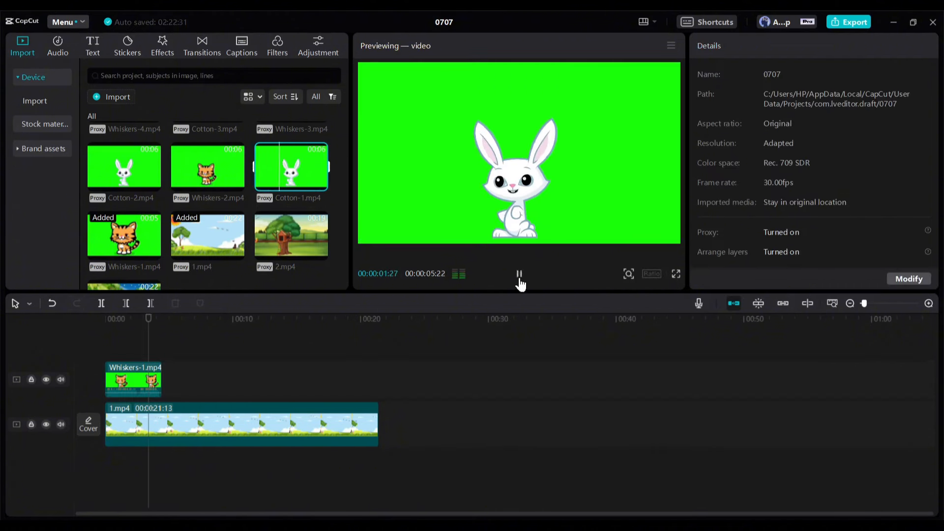
click(519, 273)
click(120, 378)
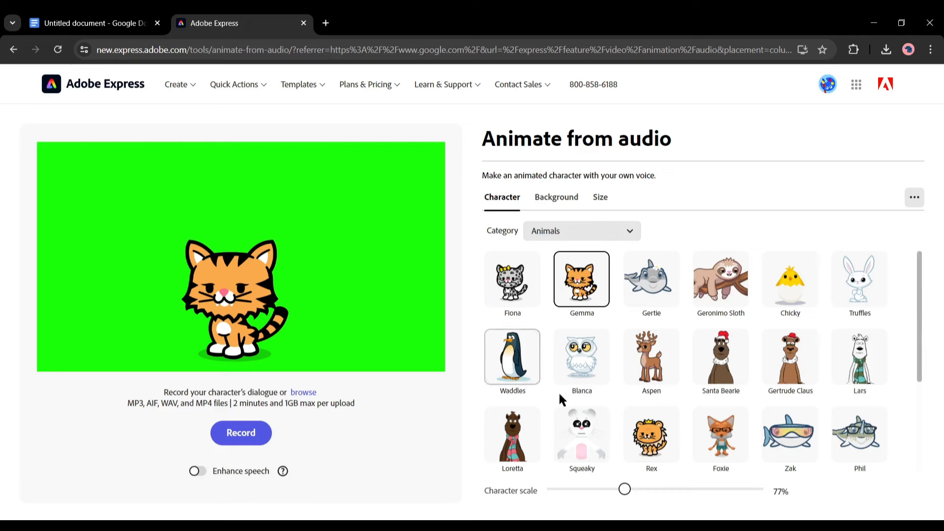
- In Adobe Express, animate the Truffles rabbit from the silence audio file on the green background and download the video
click(850, 292)
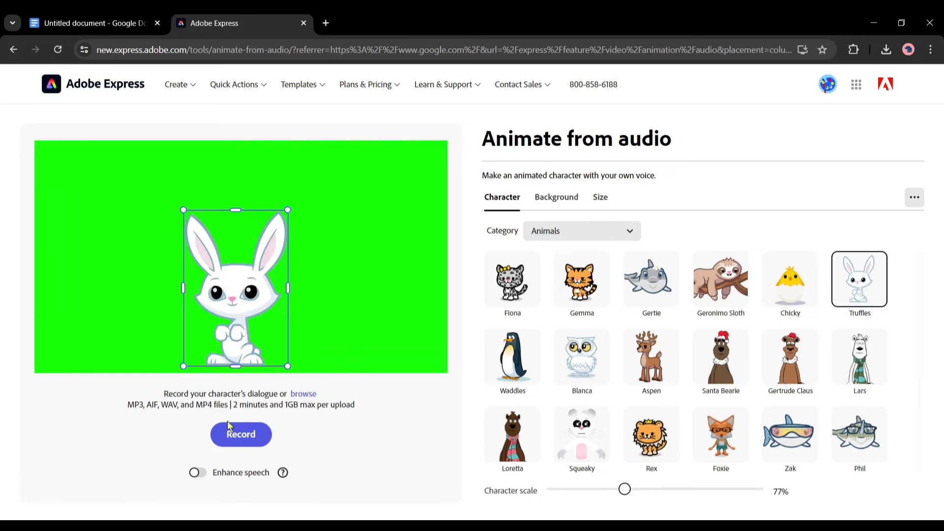
click(197, 474)
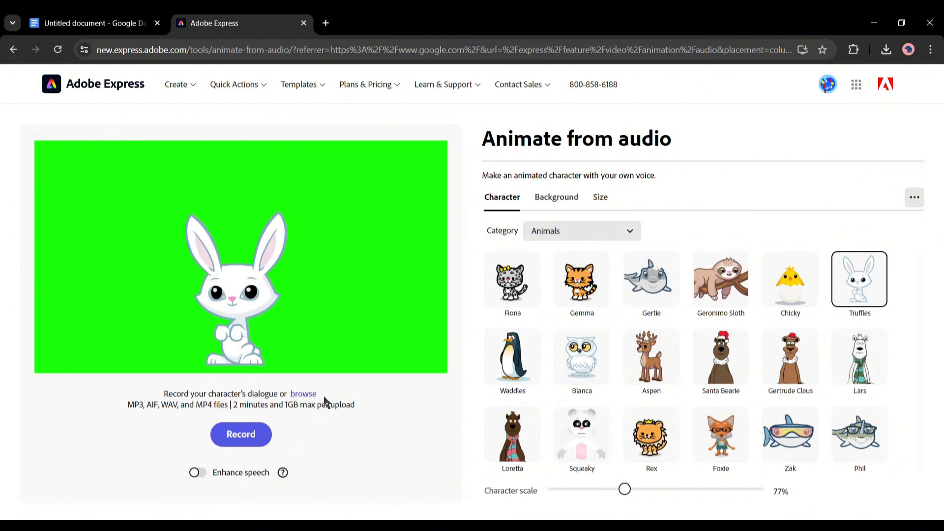
click(304, 395)
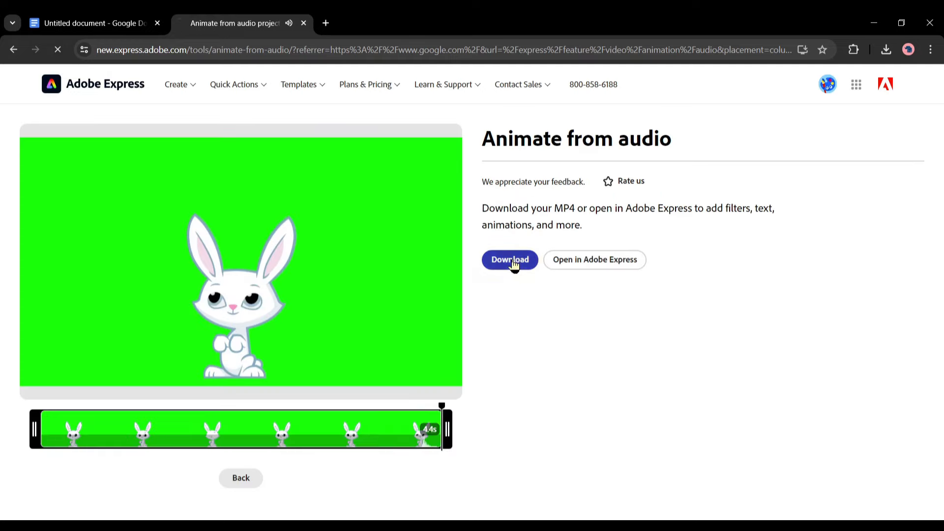
click(514, 266)
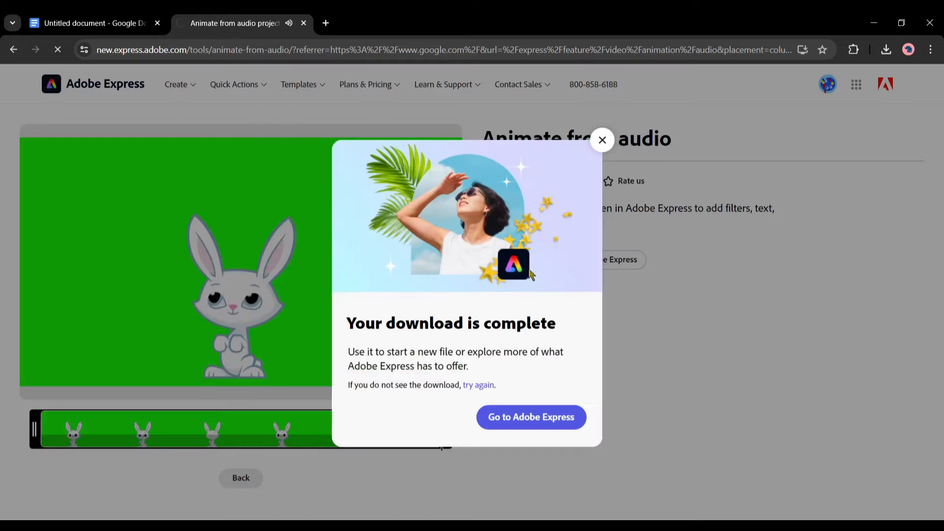
click(602, 140)
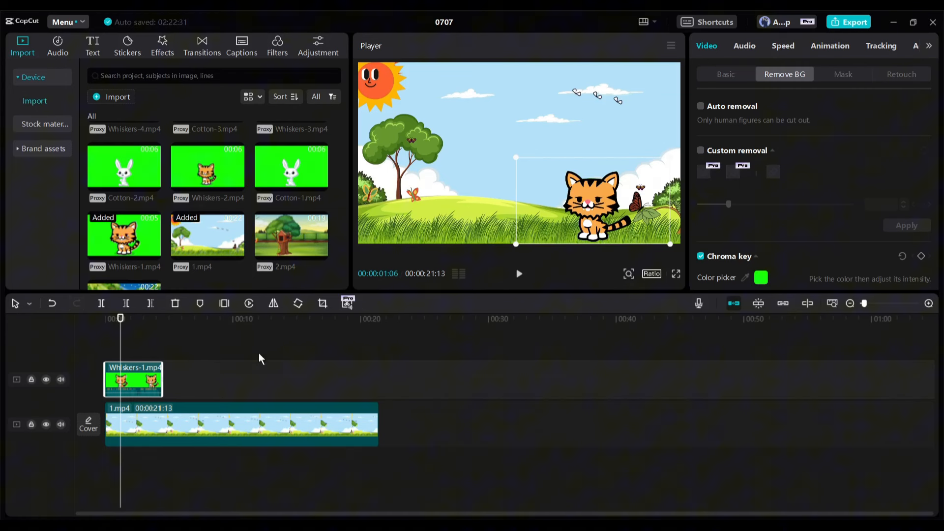
- In CapCut, add Silence.mp4 above the Whiskers-1.mp4 clip and remove its green background with Chroma key
drag(259, 353, 111, 372)
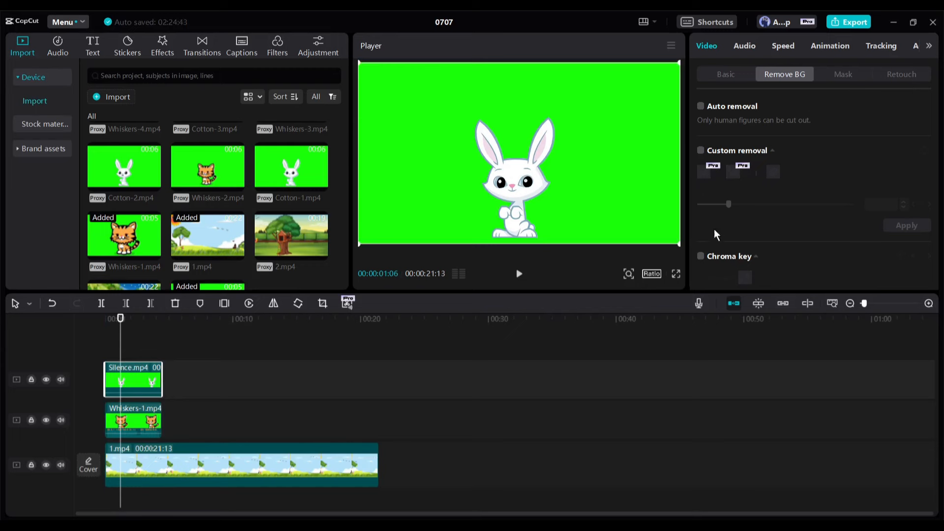
click(701, 257)
click(745, 278)
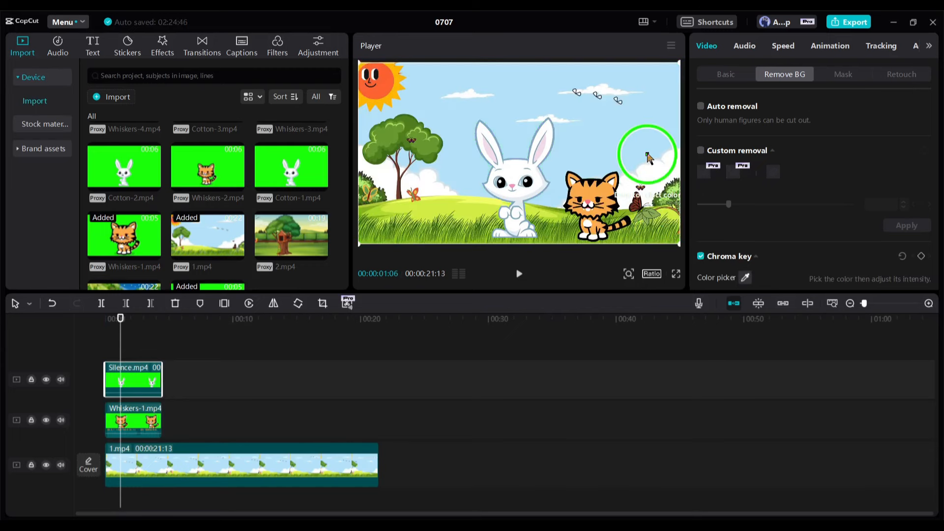
click(648, 154)
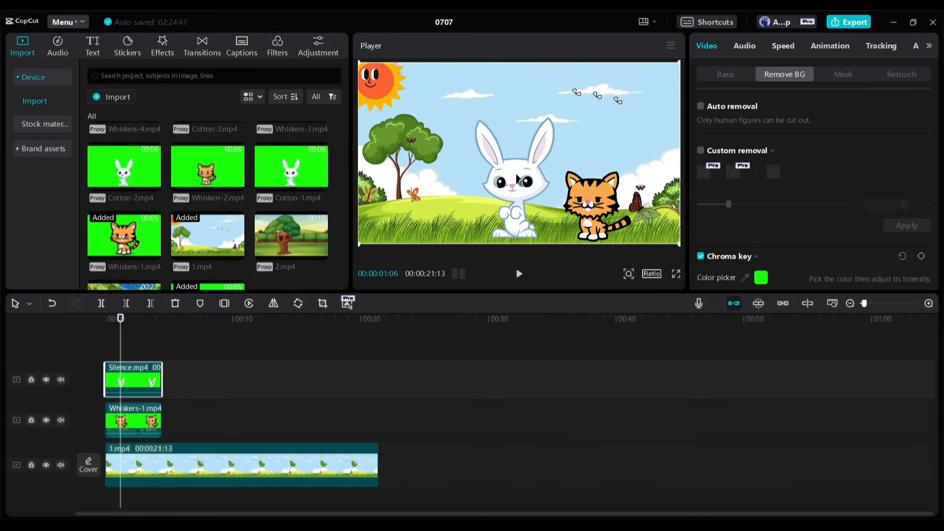
- Shrink, reposition and mirror the silent rabbit to face the cat, enlarge the cat slightly, and preview the scene from the start
click(519, 188)
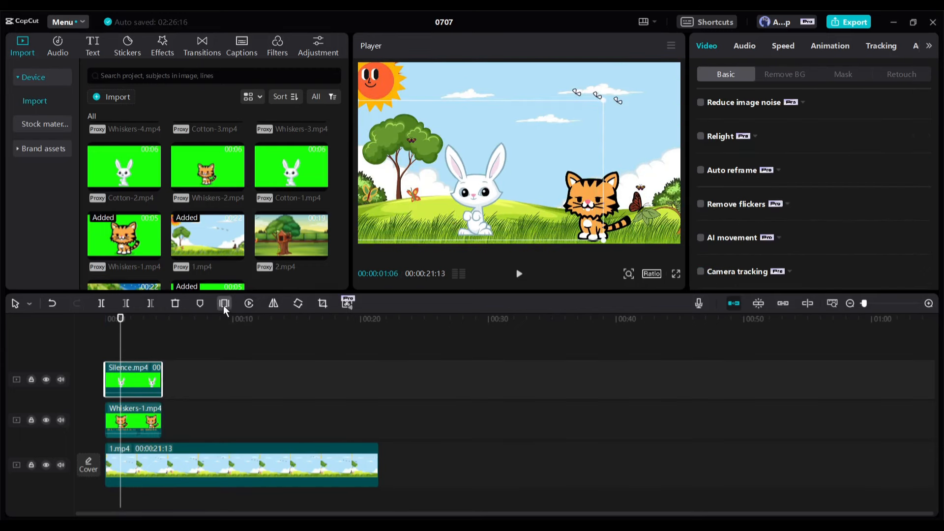
click(274, 305)
click(616, 207)
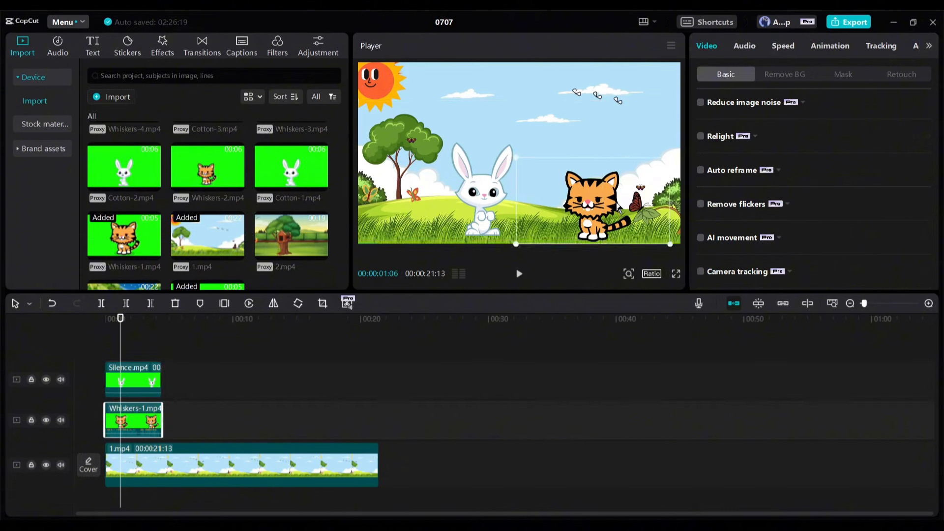
drag(616, 207, 602, 199)
drag(499, 238, 483, 245)
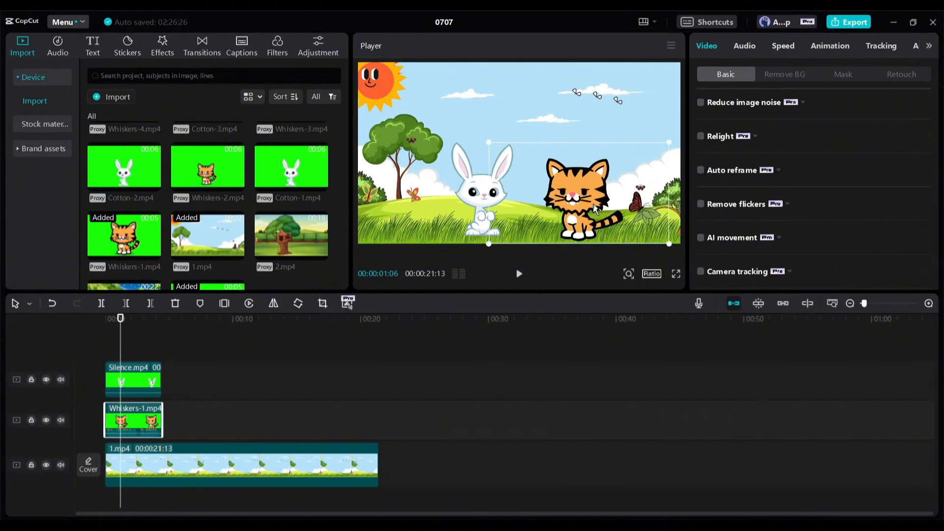
drag(119, 330, 78, 328)
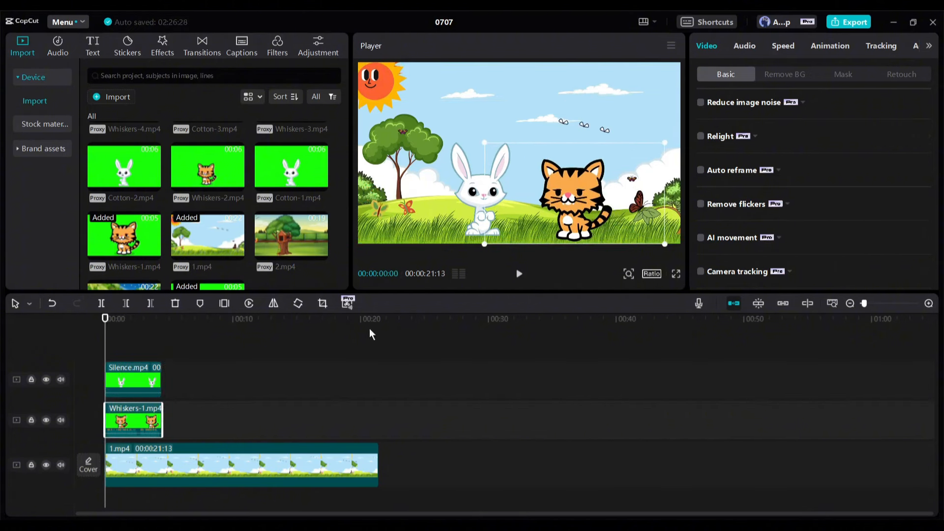
key(space)
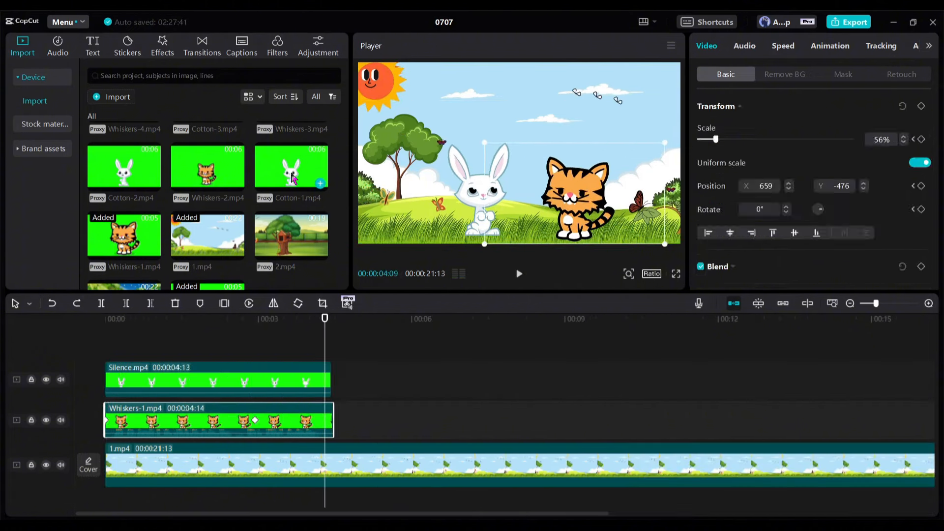
- Add Cotton-1.mp4 directly after Whiskers-1.mp4, remove its green background with Chroma key, and place the rabbit beside the tree at a smaller scale
drag(291, 174, 386, 420)
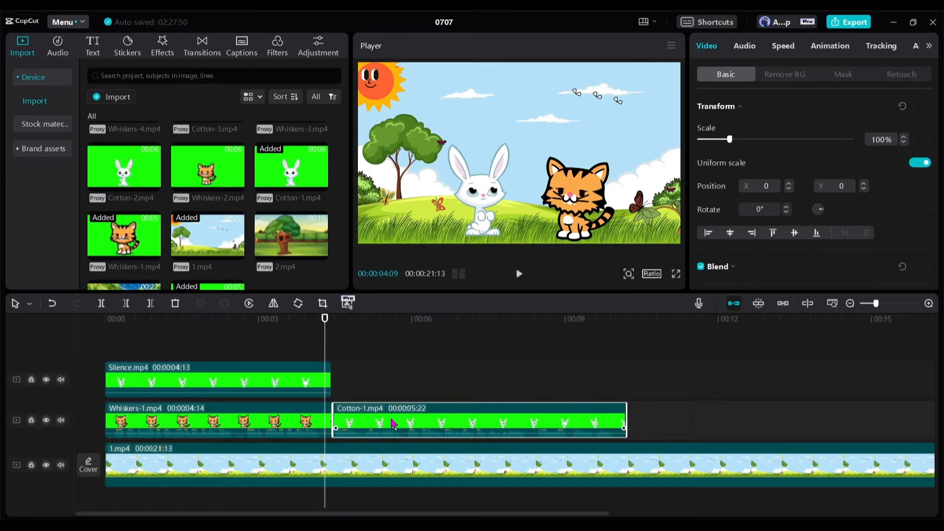
key(space)
key(space)
click(782, 75)
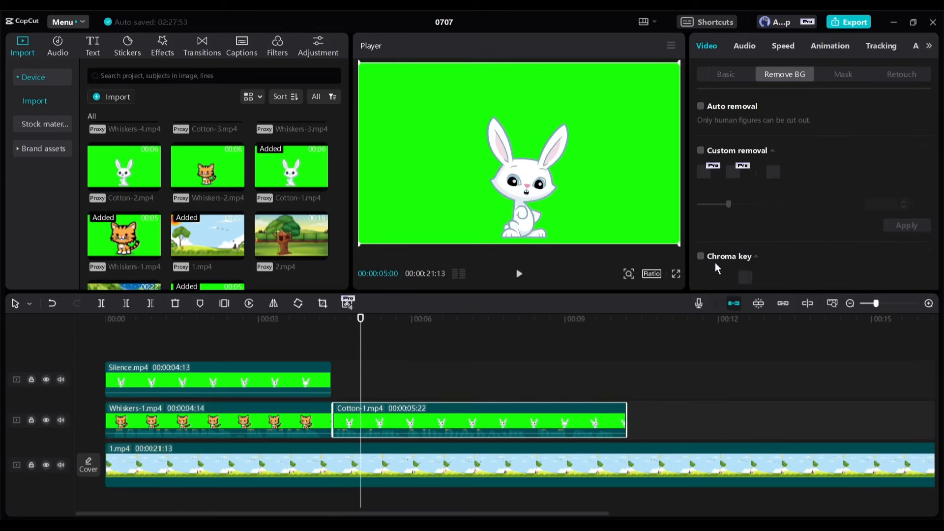
click(700, 256)
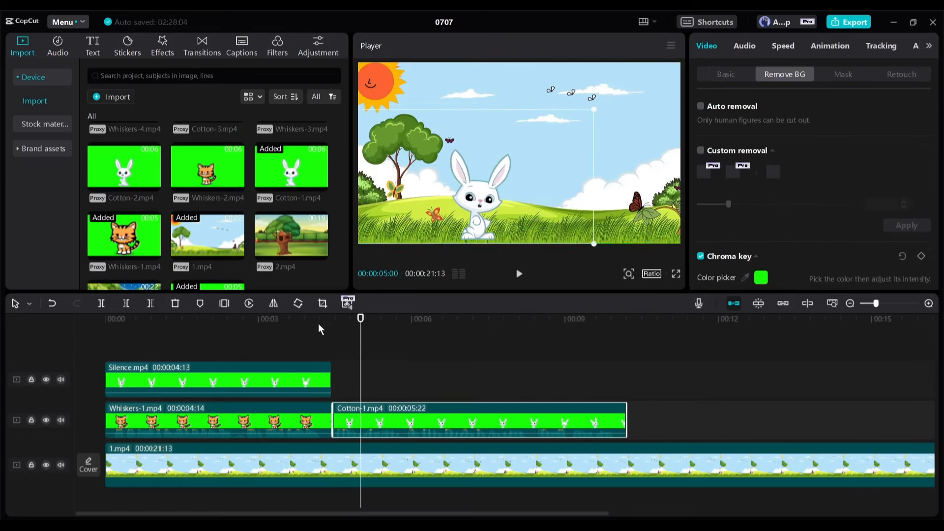
drag(360, 333, 387, 334)
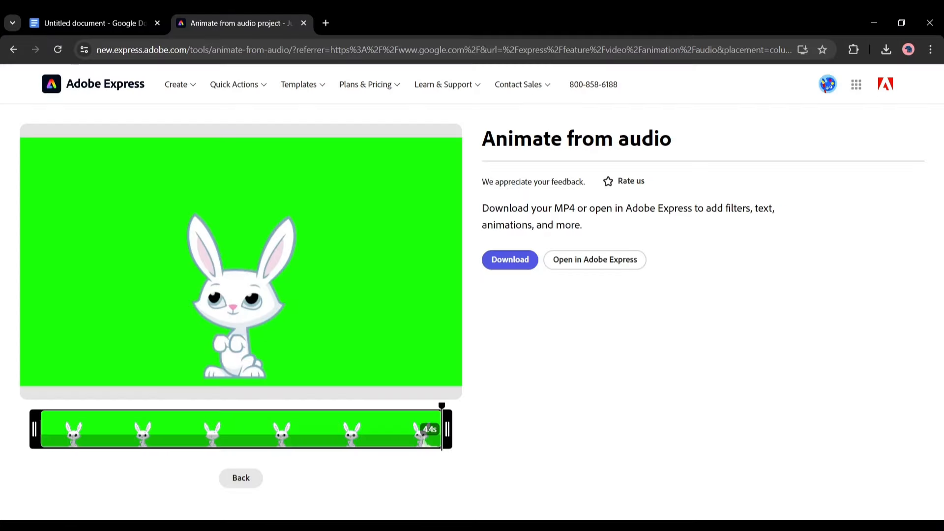
- In Adobe Express, switch the character to Gemma, animate it from the same silence audio on the green background, and download the video
click(241, 478)
click(582, 280)
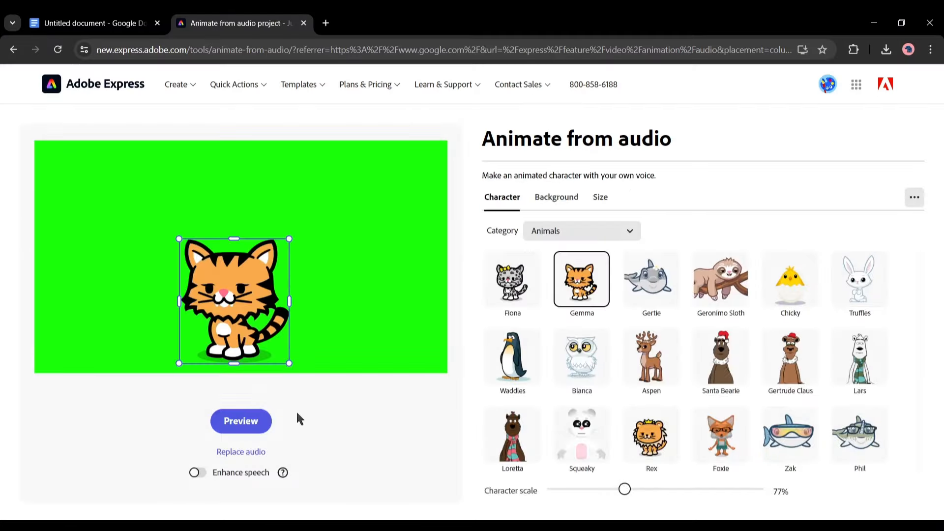
click(241, 421)
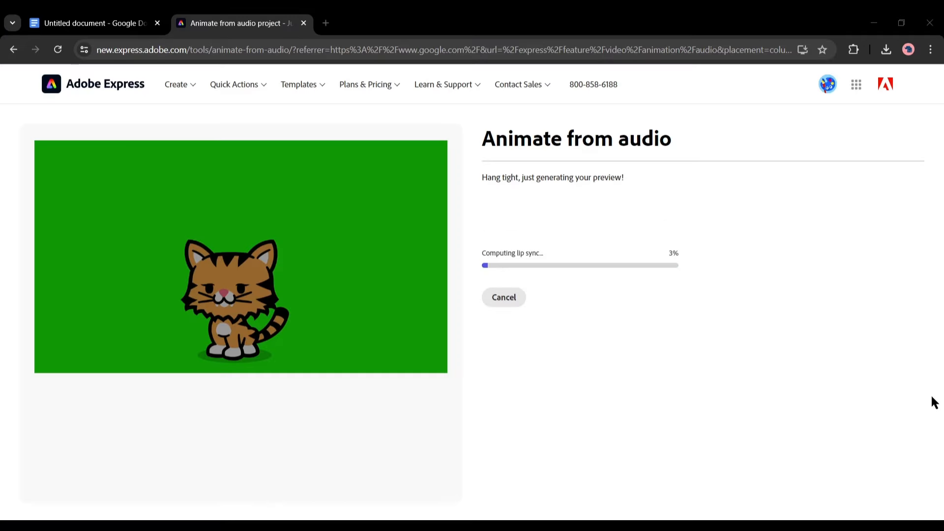
click(513, 266)
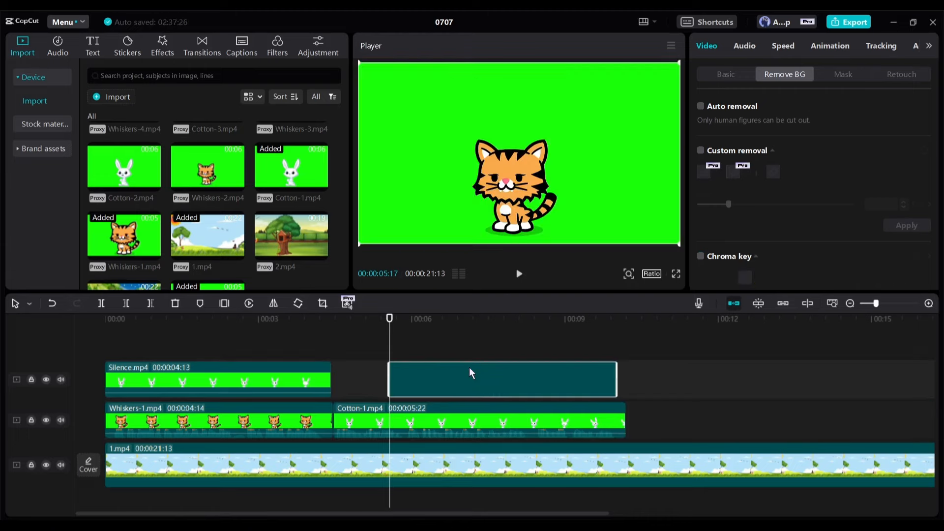
- In CapCut, place Silence (1).mp4 above Cotton-1.mp4 and close the gaps so both clips start exactly where Silence.mp4 ends
drag(469, 367, 414, 376)
drag(884, 302, 896, 303)
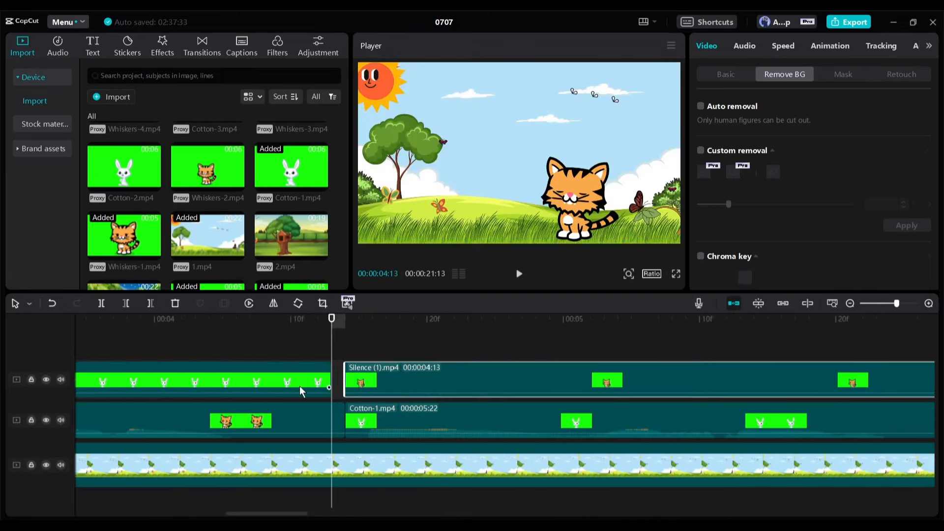
click(315, 420)
drag(387, 409, 374, 409)
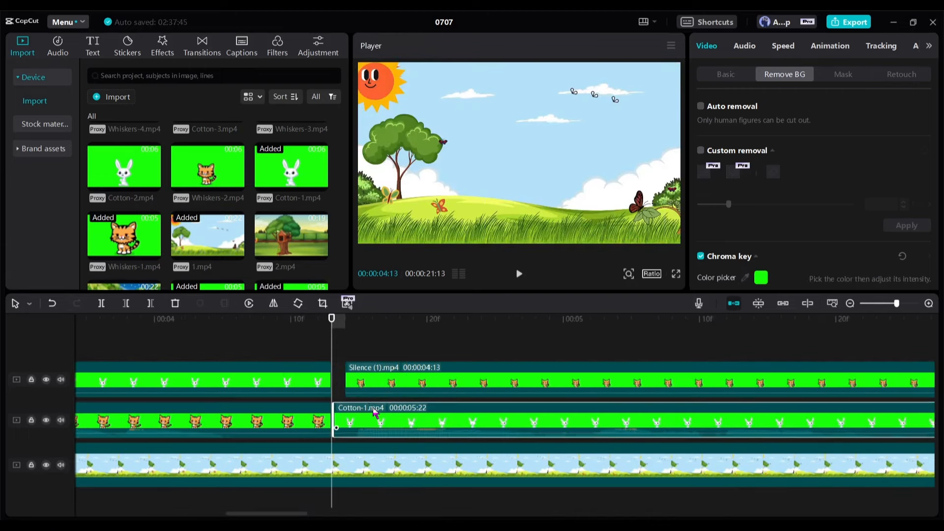
drag(457, 372, 443, 373)
- Remove the green background of Silence (1).mp4 with Chroma key, scale the cat to 81% and move it to X 721, Y -253
click(700, 256)
drag(508, 189, 569, 190)
scroll(566, 187, up, 1)
drag(331, 322, 855, 310)
click(850, 304)
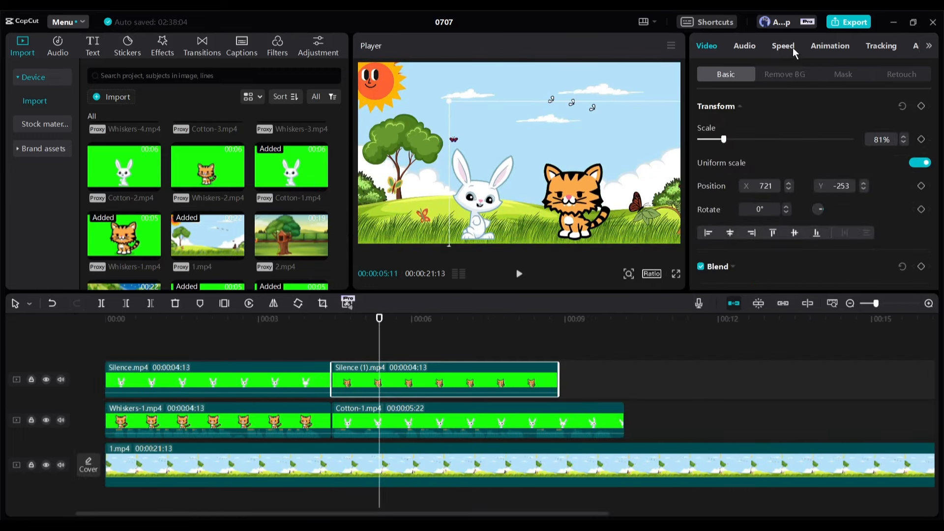
- Trim the 1.mp4 background to the end of the character clips and add the 2.mp4 background directly after it
click(783, 46)
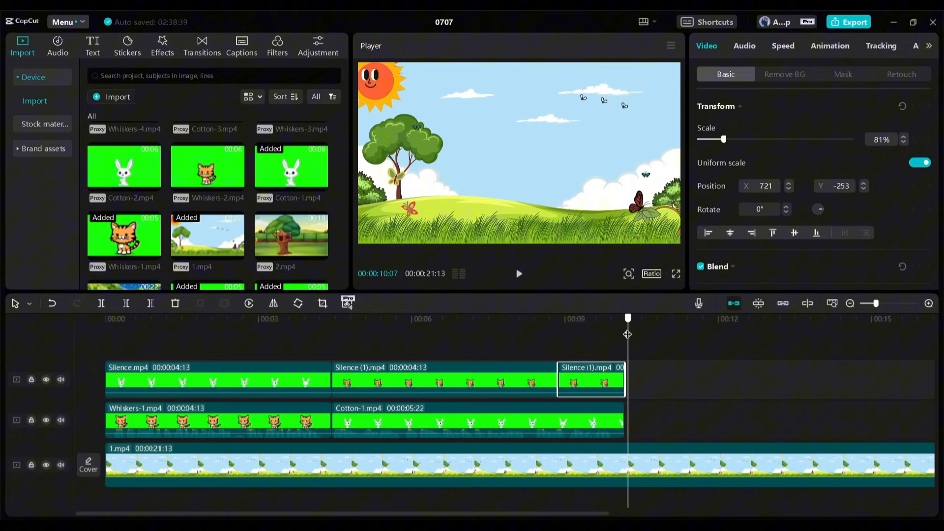
key(w)
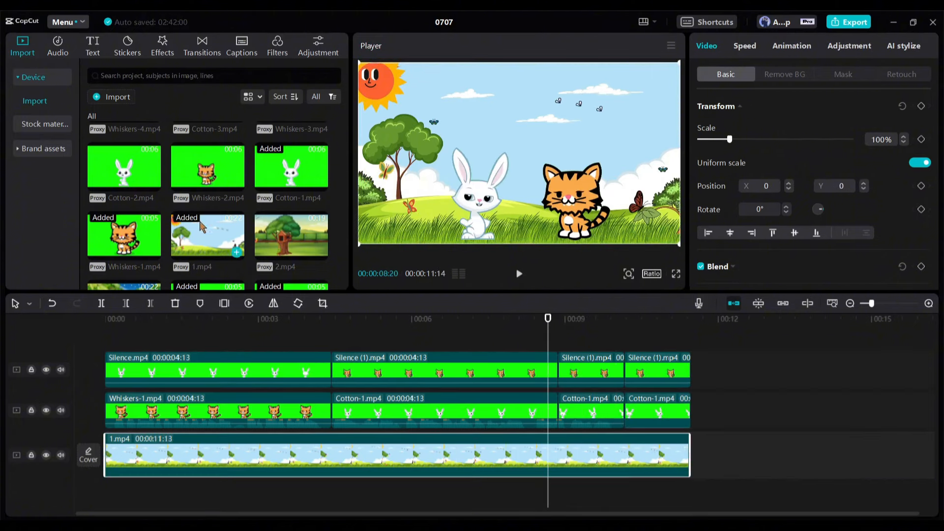
scroll(212, 206, down, 2)
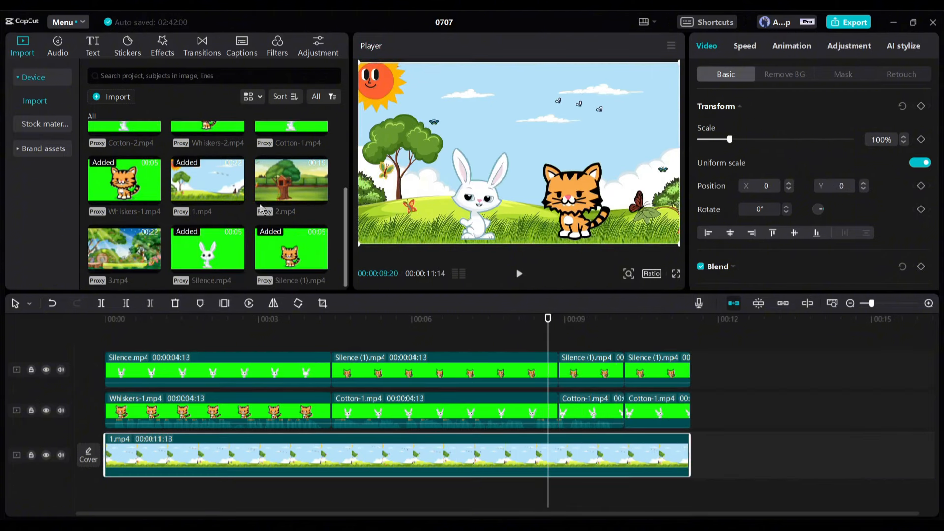
drag(291, 180, 750, 460)
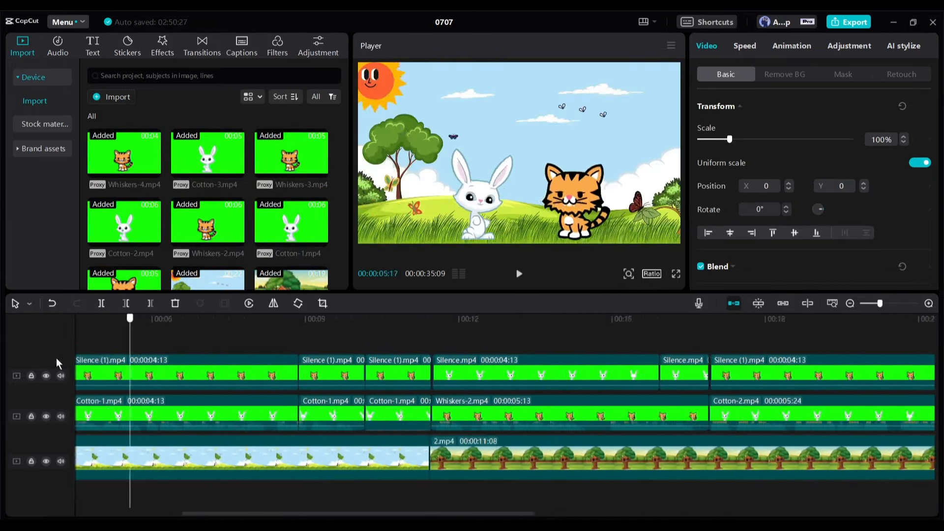
- Return to the start of the timeline, open the music library, and export the video 0707 as a 1080P H.264 mp4 at 30fps
key(Home)
click(58, 47)
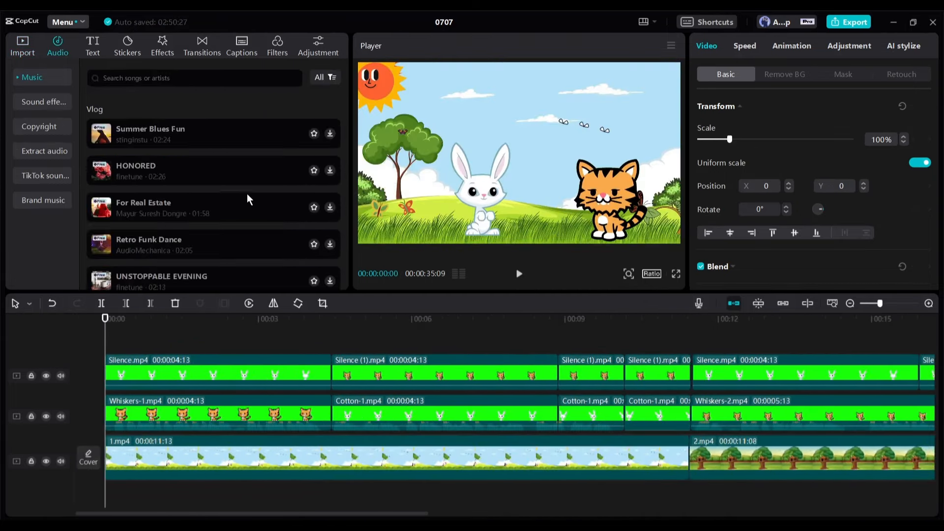
click(849, 23)
click(585, 453)
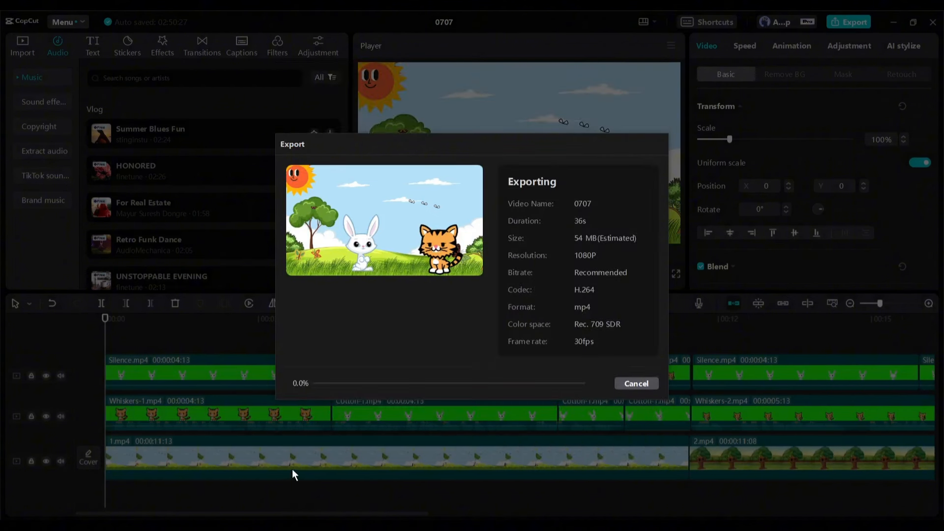